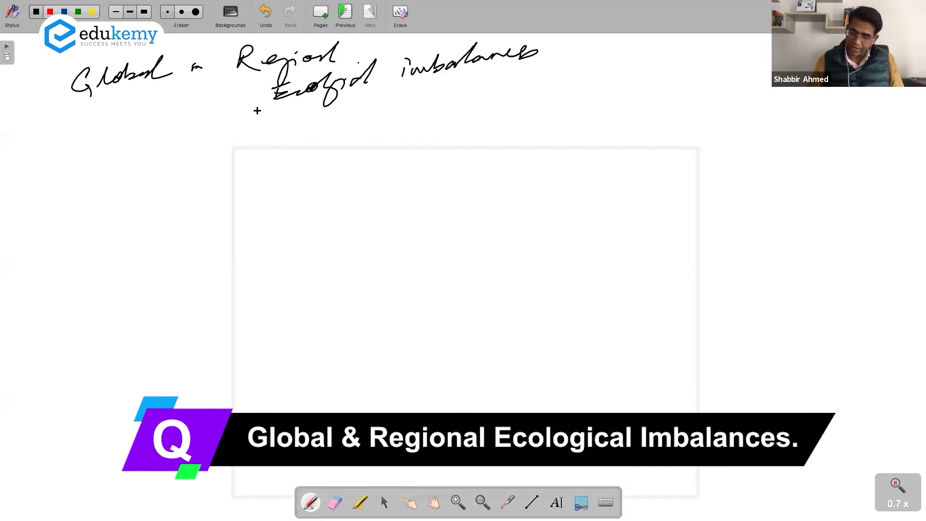
Step: Underline 'Global & Regional' and 'Ecological imbalances' in the handwritten title
drag(65, 105, 254, 78)
drag(246, 114, 563, 74)
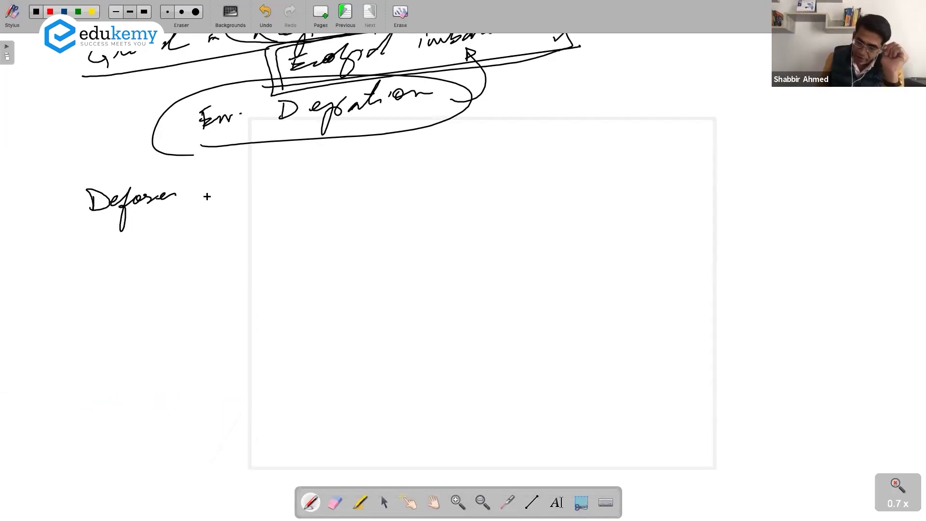
Step: Write Deforestation as a cause with divider lines and an arrow toward its effects
drag(174, 199, 225, 188)
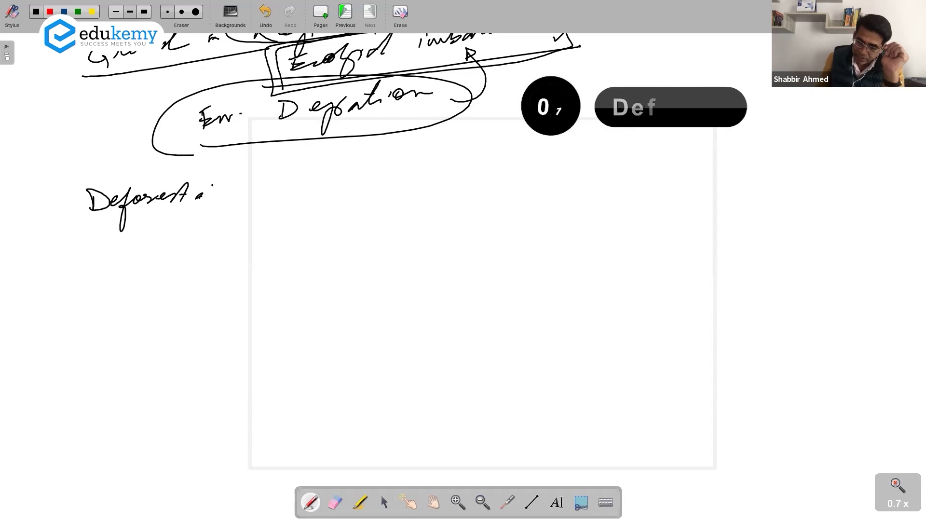
mouse_move(40, 184)
mouse_down()
mouse_move(264, 173)
mouse_move(282, 349)
mouse_up()
drag(270, 176, 537, 166)
drag(338, 163, 561, 144)
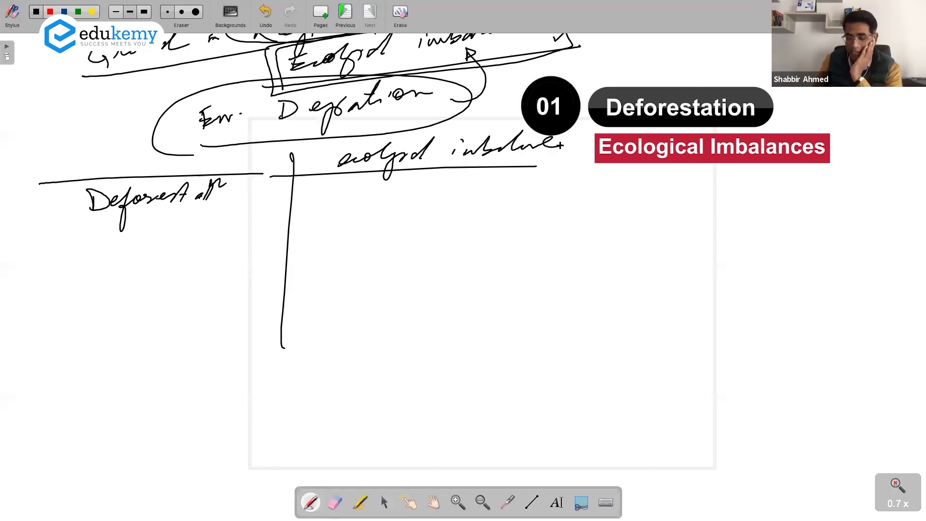
drag(243, 198, 314, 194)
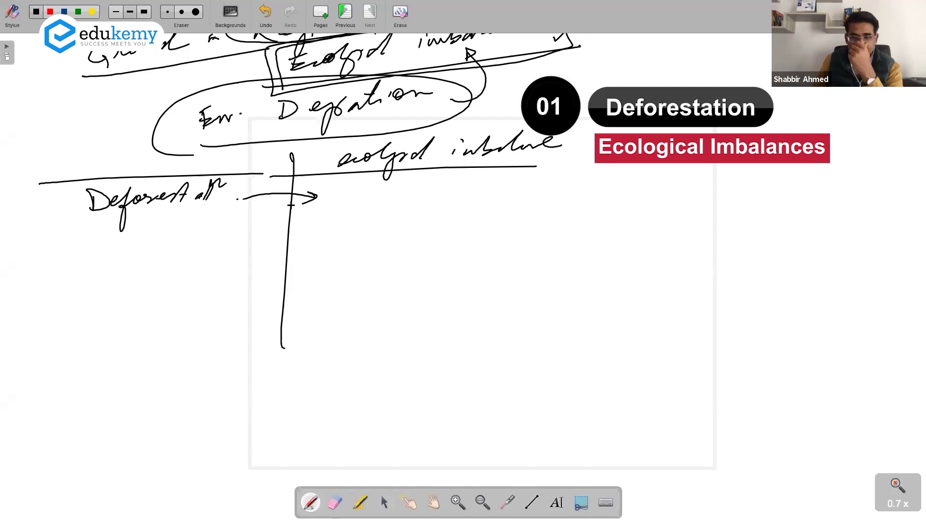
Step: List disruption of carbon cycle, disruption of hydro cycle and loss of habitat as effects
drag(346, 184, 441, 210)
drag(464, 181, 592, 185)
mouse_move(361, 217)
mouse_down()
mouse_move(389, 235)
mouse_move(423, 239)
mouse_up()
mouse_move(460, 206)
mouse_down()
mouse_move(543, 218)
mouse_move(560, 206)
mouse_up()
click(319, 207)
mouse_move(341, 249)
mouse_down()
mouse_move(388, 257)
mouse_move(413, 279)
mouse_up()
mouse_move(454, 243)
mouse_down()
mouse_move(506, 250)
mouse_move(561, 239)
mouse_up()
scroll(463, 261, down, 2)
drag(61, 202, 72, 199)
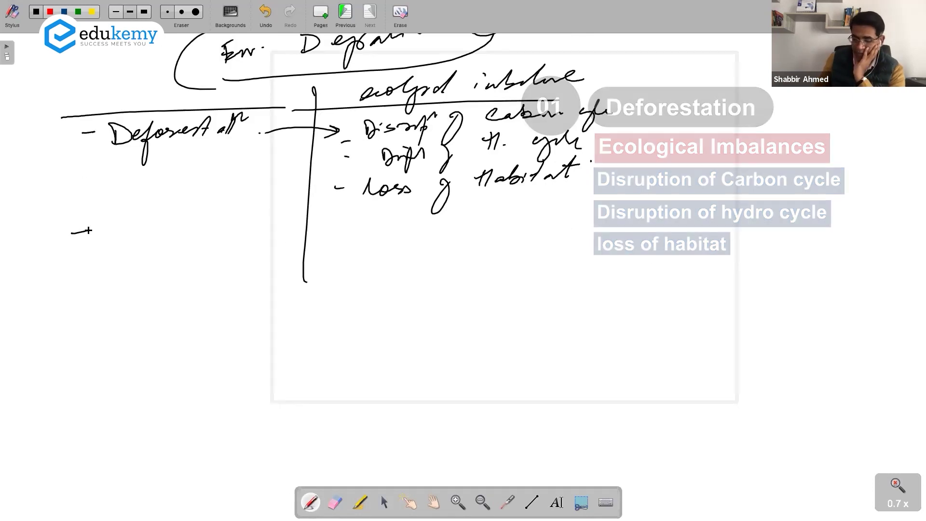
drag(71, 233, 256, 223)
Step: Write Extinction with an arrow to vacation of ecological niche, adding bullet dots
click(280, 230)
drag(332, 236, 337, 236)
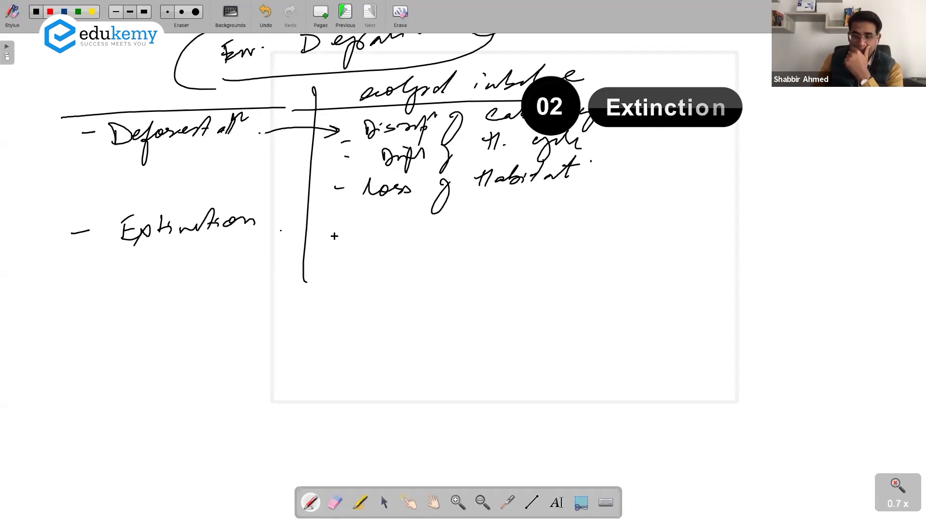
drag(281, 230, 358, 229)
mouse_move(385, 217)
mouse_down()
mouse_move(442, 227)
mouse_move(489, 250)
mouse_up()
drag(503, 225, 606, 209)
drag(399, 260, 464, 253)
click(374, 288)
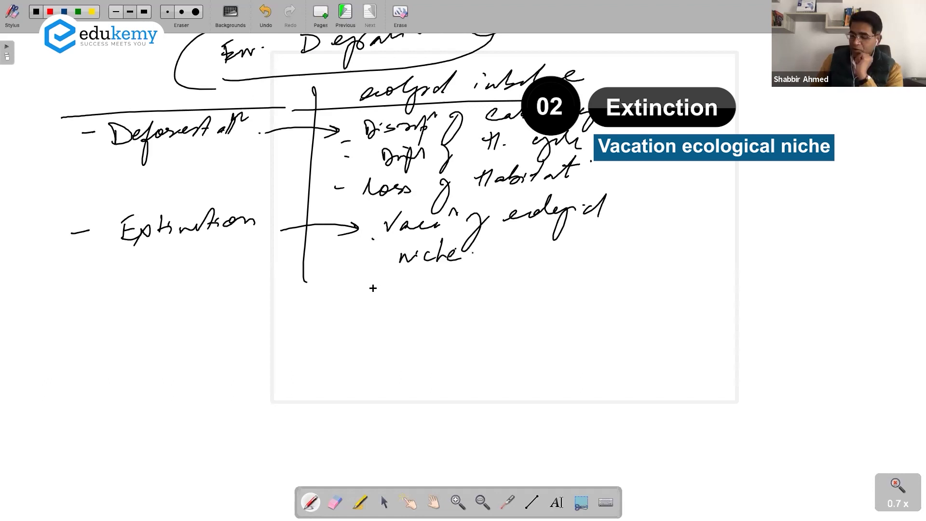
Step: Add disruption of trophic structure as Extinction's second effect
drag(399, 274, 420, 292)
mouse_move(424, 284)
mouse_down()
mouse_move(450, 284)
mouse_move(463, 302)
mouse_up()
mouse_move(477, 271)
mouse_down()
mouse_move(490, 264)
mouse_move(506, 303)
mouse_up()
drag(544, 275, 642, 274)
drag(413, 311, 568, 307)
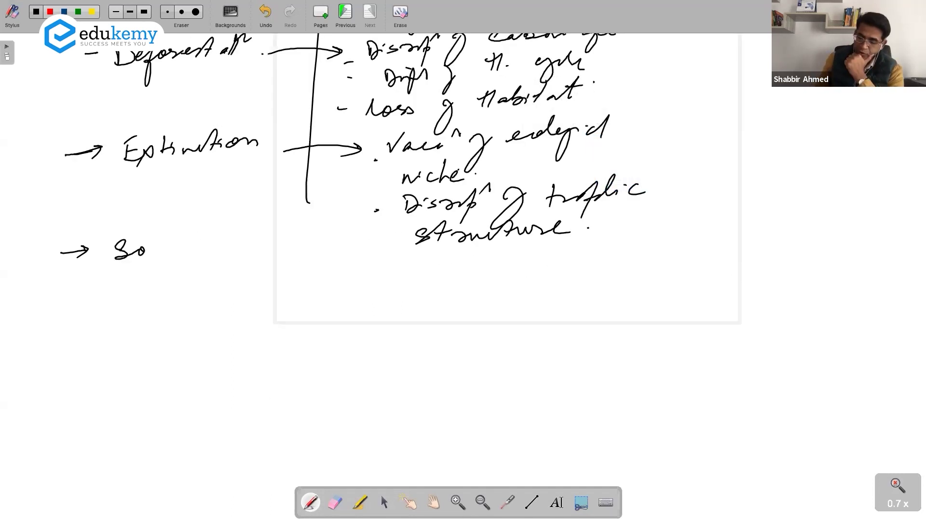
Step: Write Soil erosion & Desertification with an arrow to ecosystem disruption and disruption of abiotic components
mouse_move(163, 239)
mouse_down()
mouse_move(171, 249)
mouse_move(259, 235)
mouse_up()
mouse_move(90, 285)
mouse_down()
mouse_move(113, 304)
mouse_move(231, 286)
mouse_up()
drag(304, 214, 307, 351)
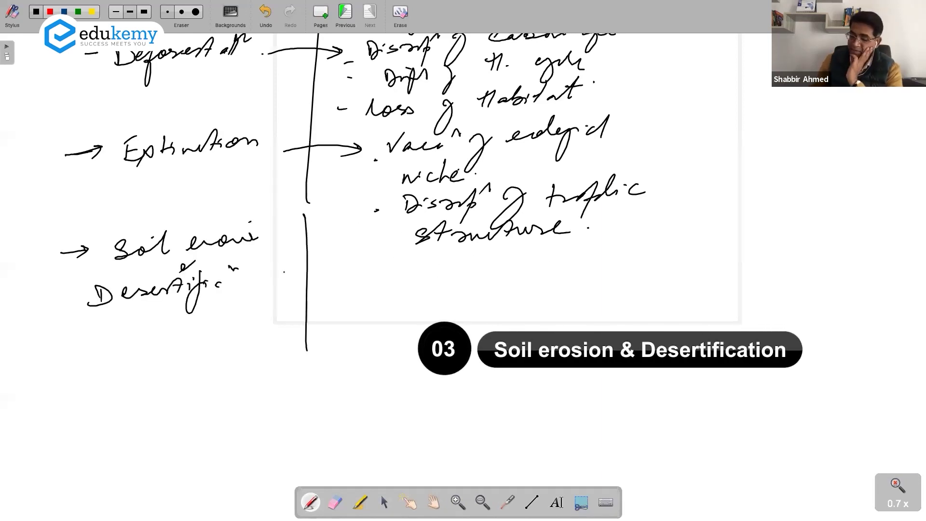
mouse_move(284, 272)
mouse_down()
mouse_move(366, 269)
mouse_move(461, 294)
mouse_move(501, 274)
mouse_move(616, 261)
mouse_up()
drag(624, 250, 637, 249)
drag(376, 310, 367, 351)
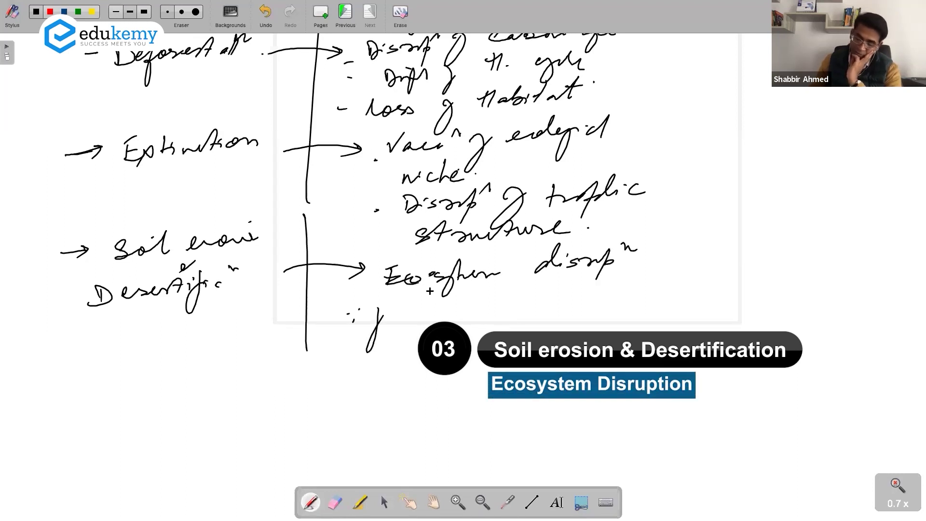
mouse_move(417, 311)
mouse_down()
mouse_move(439, 289)
mouse_move(481, 318)
mouse_up()
drag(503, 293, 506, 322)
mouse_move(550, 302)
mouse_down()
mouse_move(607, 288)
mouse_move(642, 295)
mouse_up()
drag(475, 334, 481, 355)
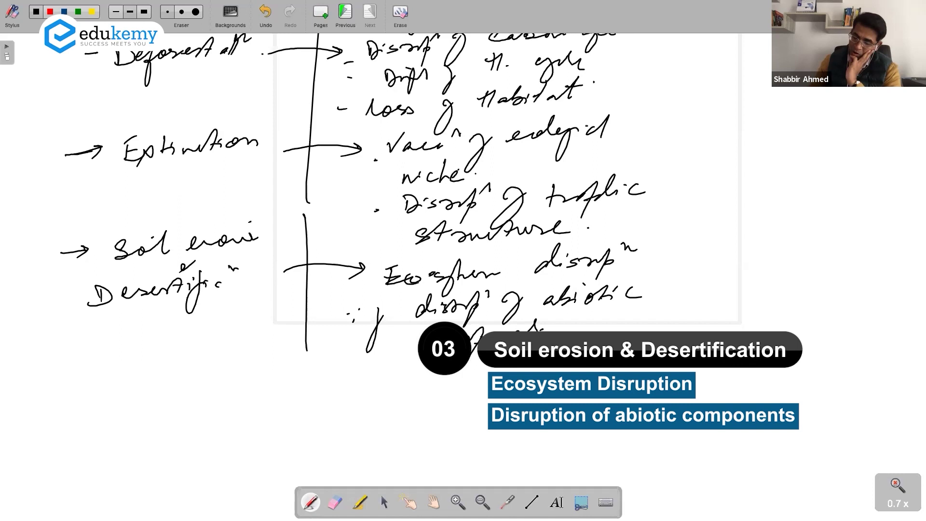
scroll(427, 435, down, 3)
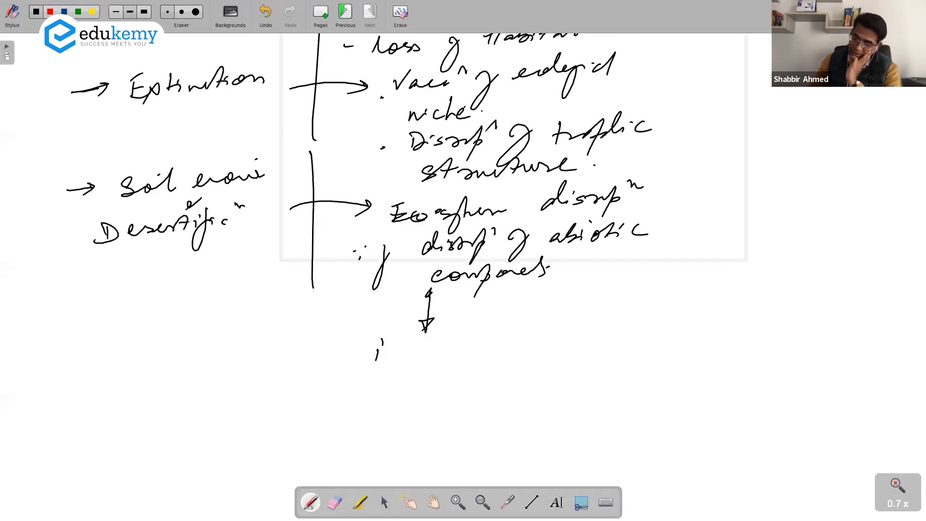
Step: Branch the abiotic components into water cycle, Natural B.D and agri-ecosystems with arrows
mouse_move(382, 348)
mouse_down()
mouse_move(405, 355)
mouse_move(463, 336)
mouse_up()
mouse_move(388, 377)
mouse_down()
mouse_move(455, 357)
mouse_move(516, 355)
mouse_up()
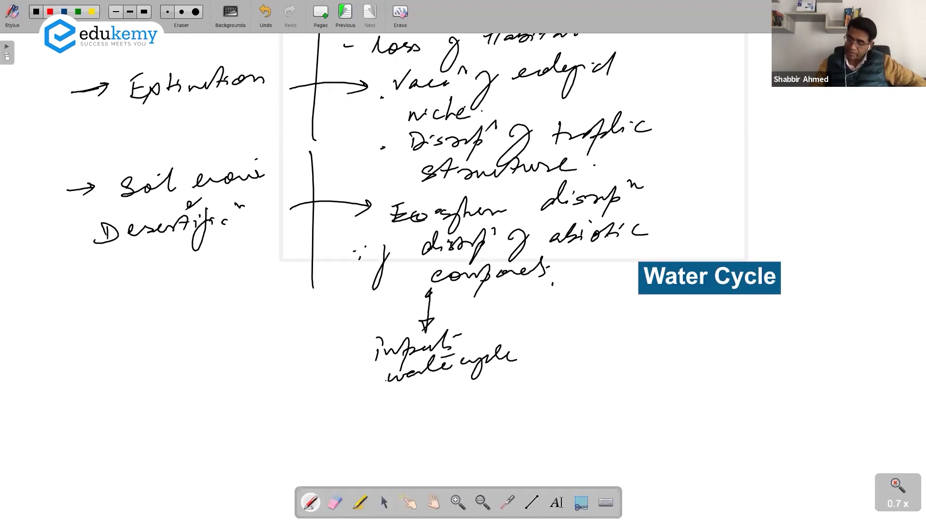
mouse_move(552, 284)
mouse_down()
mouse_move(553, 313)
mouse_move(600, 337)
mouse_up()
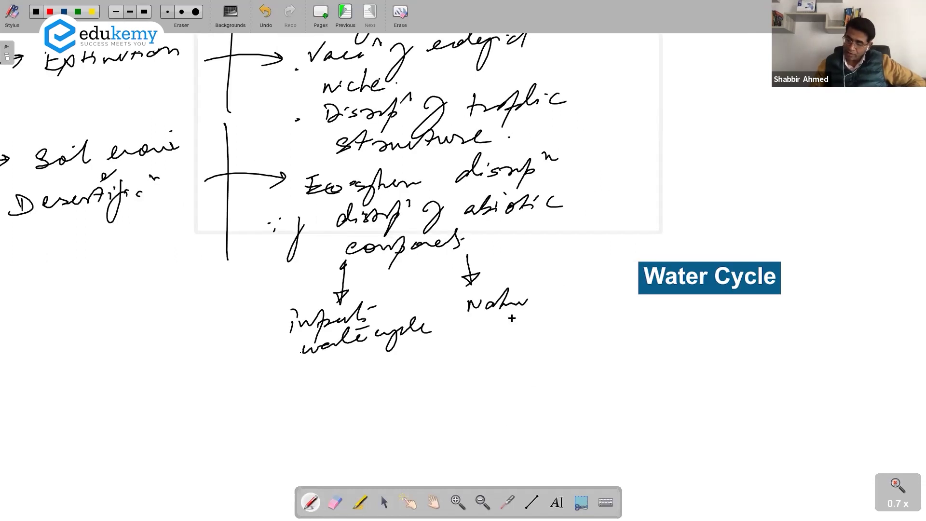
drag(526, 301, 537, 288)
drag(511, 326, 536, 325)
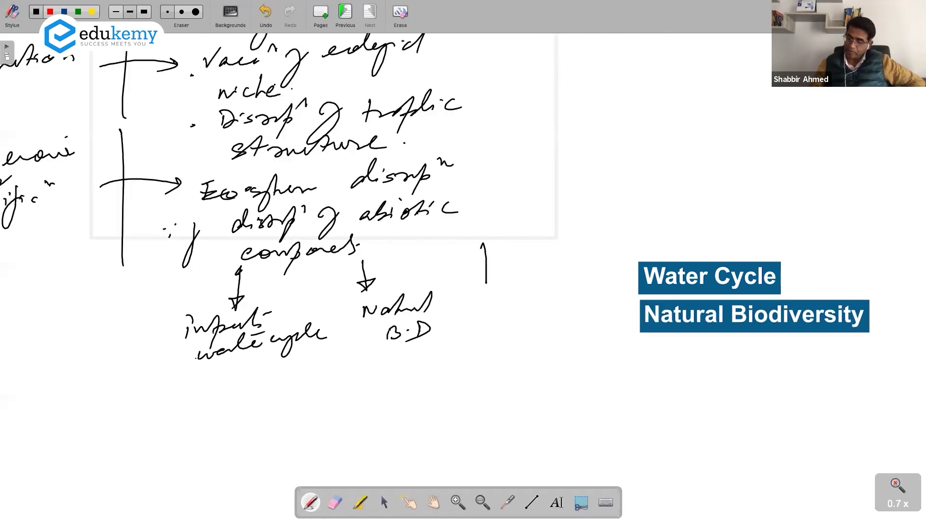
drag(479, 278, 489, 283)
mouse_move(472, 311)
mouse_down()
mouse_move(499, 318)
mouse_move(550, 301)
mouse_move(563, 311)
mouse_up()
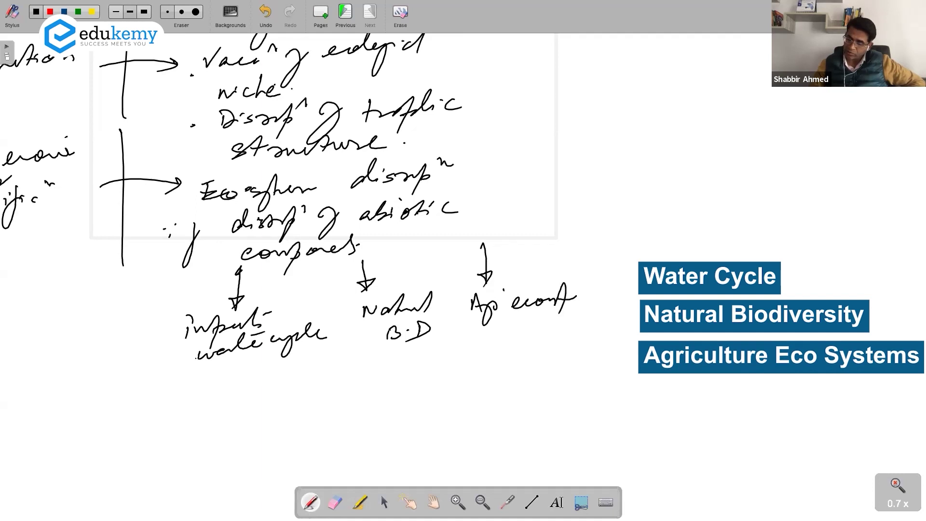
Step: Write the abbreviated next cause below with an arrow and starting dot toward its impact
drag(376, 434, 483, 392)
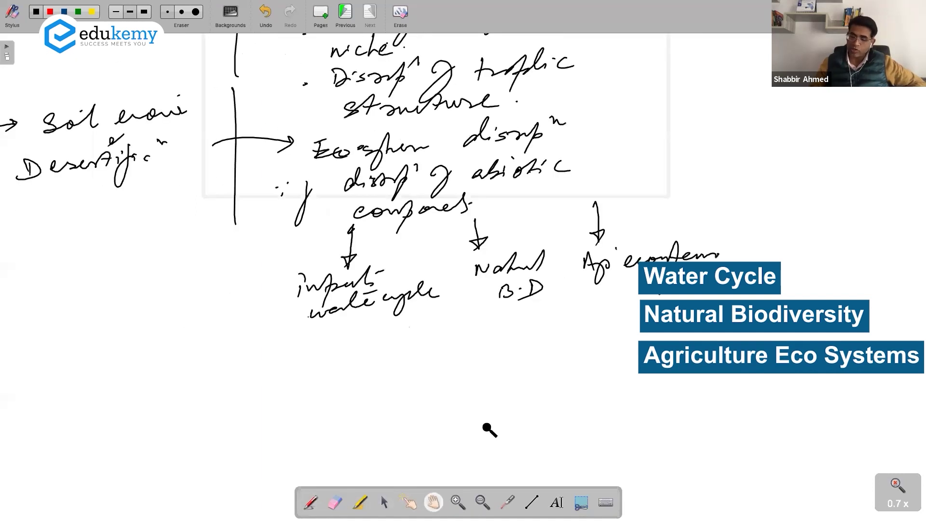
scroll(491, 430, down, 2)
drag(96, 335, 178, 334)
mouse_move(218, 313)
mouse_down()
mouse_move(223, 327)
mouse_move(253, 340)
mouse_up()
drag(302, 254, 292, 407)
mouse_move(276, 327)
mouse_down()
mouse_move(332, 318)
mouse_move(448, 333)
mouse_up()
click(376, 314)
Step: Write 'impacts all aspects of natural ecosystems' beside the arrow
drag(481, 297, 516, 314)
mouse_move(551, 296)
mouse_down()
mouse_move(560, 304)
mouse_move(608, 293)
mouse_move(636, 318)
mouse_up()
drag(341, 362, 361, 366)
drag(362, 362, 423, 365)
drag(450, 351, 564, 344)
drag(577, 350, 576, 357)
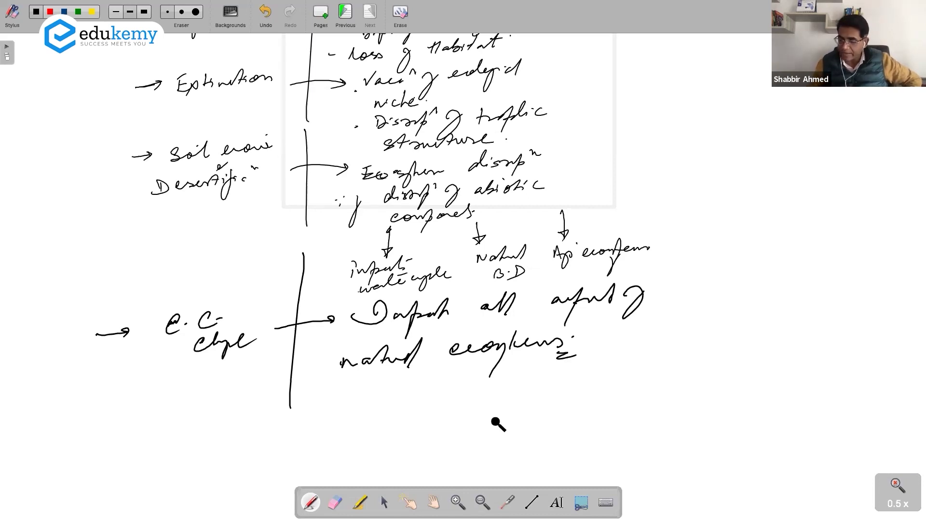
scroll(497, 424, down, 1)
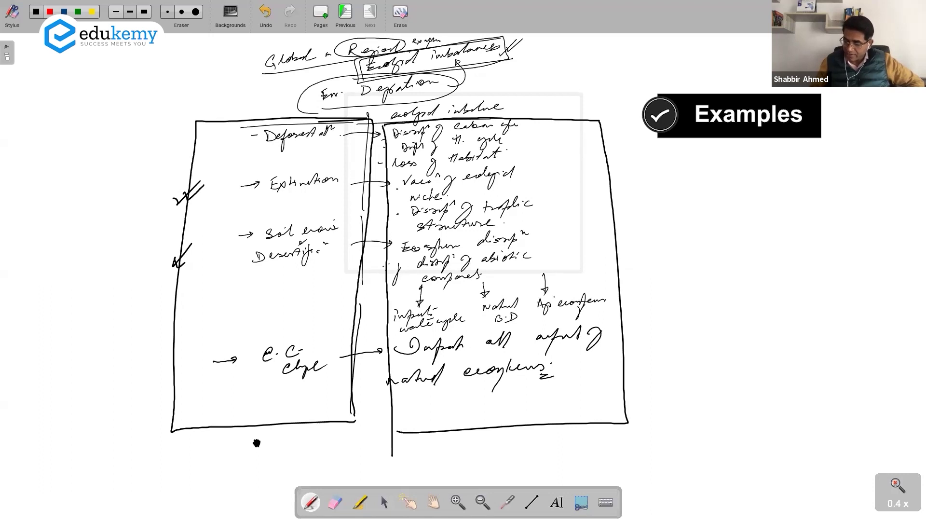
Step: Add Amazon and Western Ghats regions as examples, noting tropical areas hold >70% life forms
drag(256, 442, 132, 464)
drag(426, 138, 527, 138)
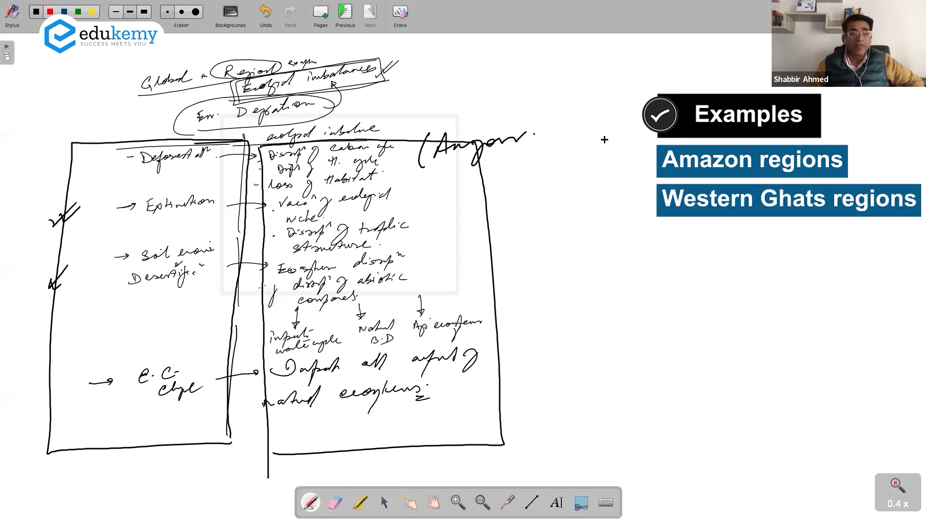
drag(534, 145, 585, 116)
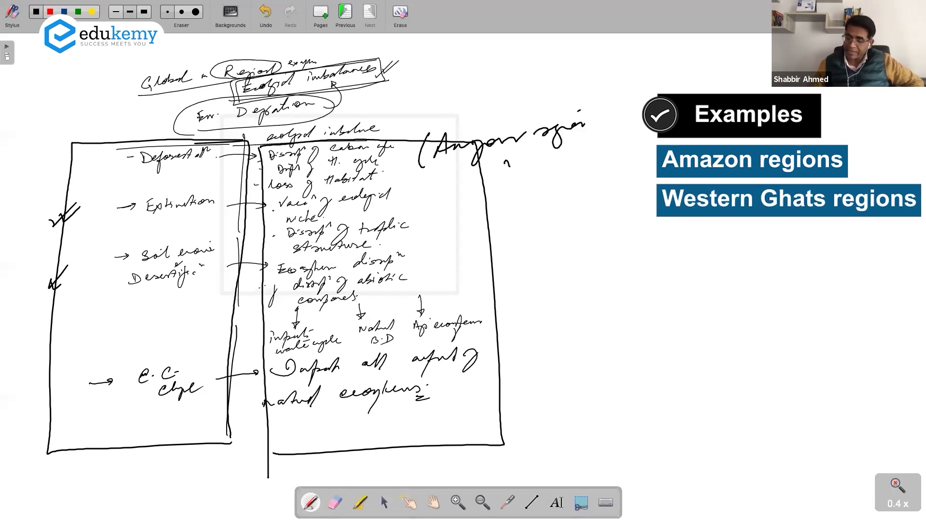
drag(506, 165, 564, 153)
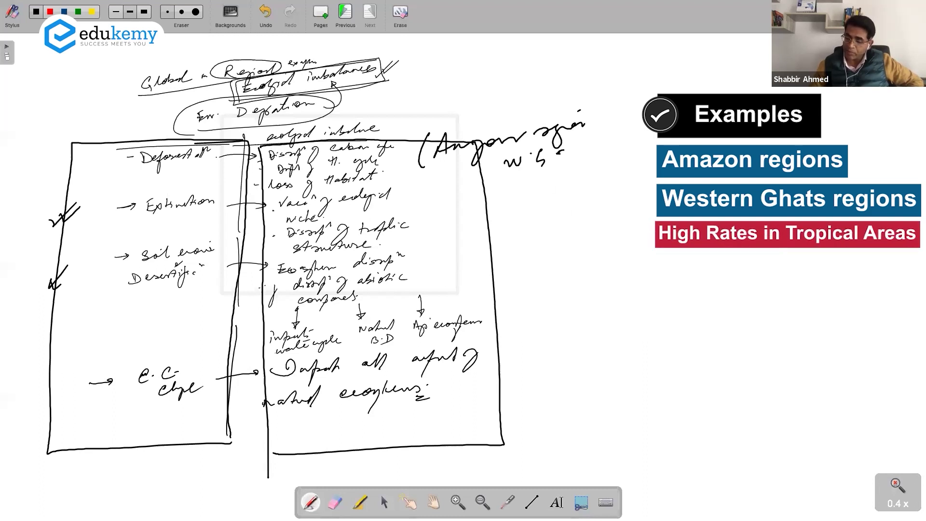
drag(566, 159, 605, 141)
drag(394, 206, 609, 185)
mouse_move(541, 207)
mouse_down()
mouse_move(529, 239)
mouse_move(598, 228)
mouse_move(601, 250)
mouse_up()
drag(611, 217, 630, 225)
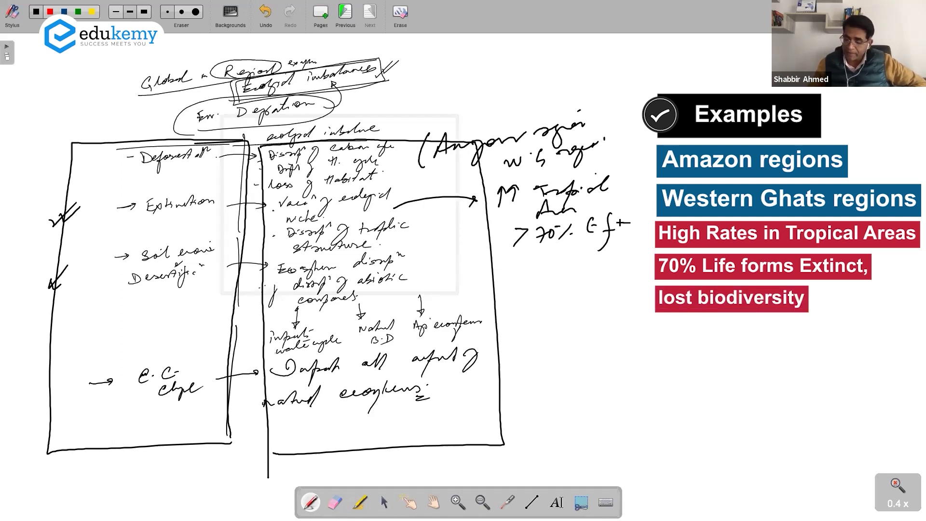
Step: Bracket the soil erosion effects and note Semi-arid, Sahel region and Desert, fixing a misspelling
drag(512, 87, 511, 126)
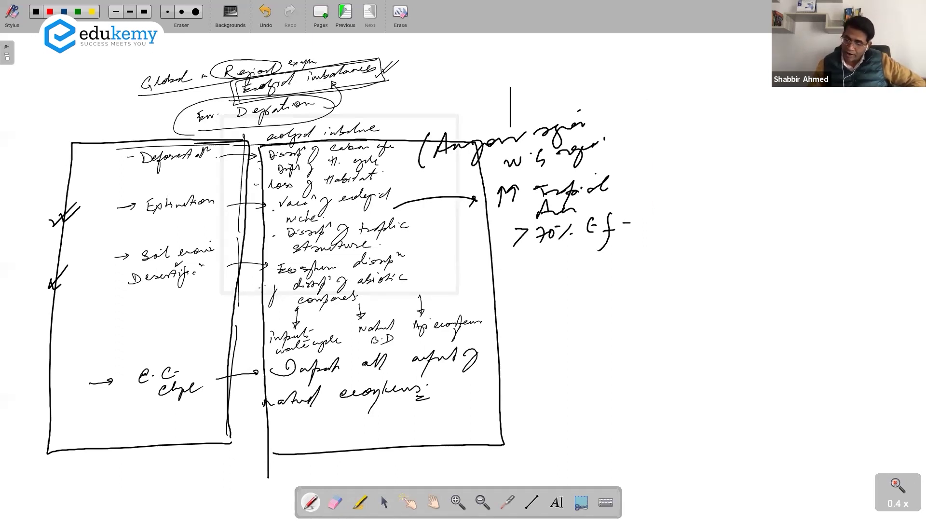
mouse_move(414, 238)
mouse_down()
mouse_move(423, 284)
mouse_move(474, 260)
mouse_move(459, 276)
mouse_move(588, 267)
mouse_move(625, 246)
mouse_up()
key(e)
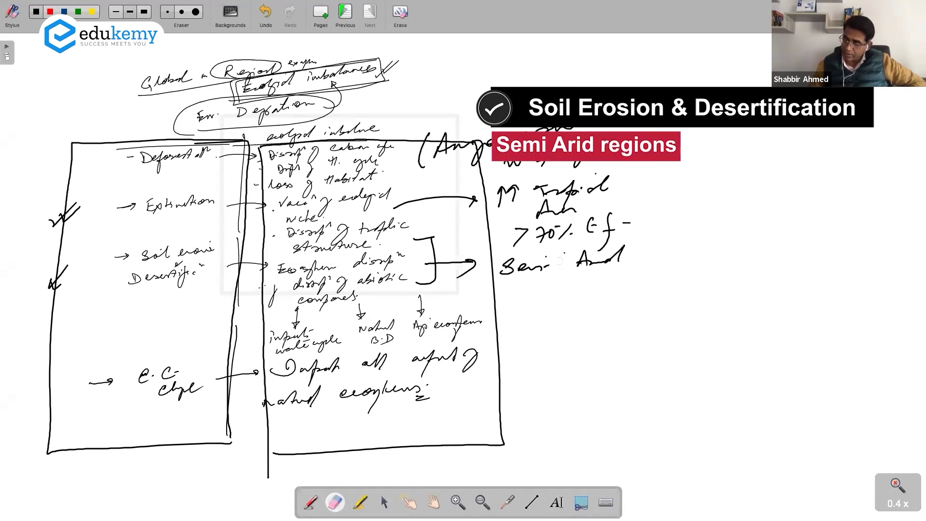
key(p)
mouse_move(549, 261)
mouse_down()
mouse_move(551, 271)
mouse_move(533, 287)
mouse_move(570, 279)
mouse_move(632, 286)
mouse_up()
mouse_move(541, 296)
mouse_down()
mouse_move(571, 302)
mouse_move(614, 292)
mouse_up()
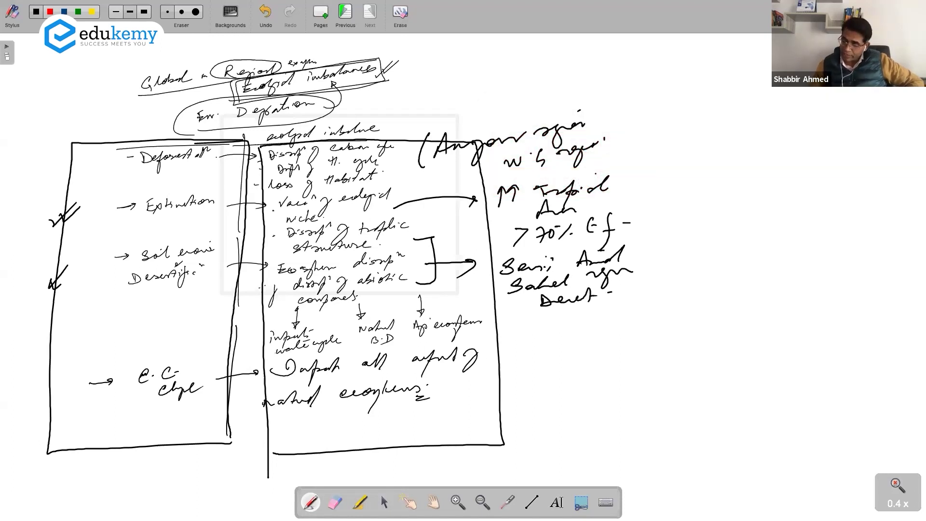
Step: Draw an arrow from the natural-ecosystems bracket to 'Tropics' and 'Polar regions'
drag(474, 353, 536, 350)
scroll(466, 341, right, 3)
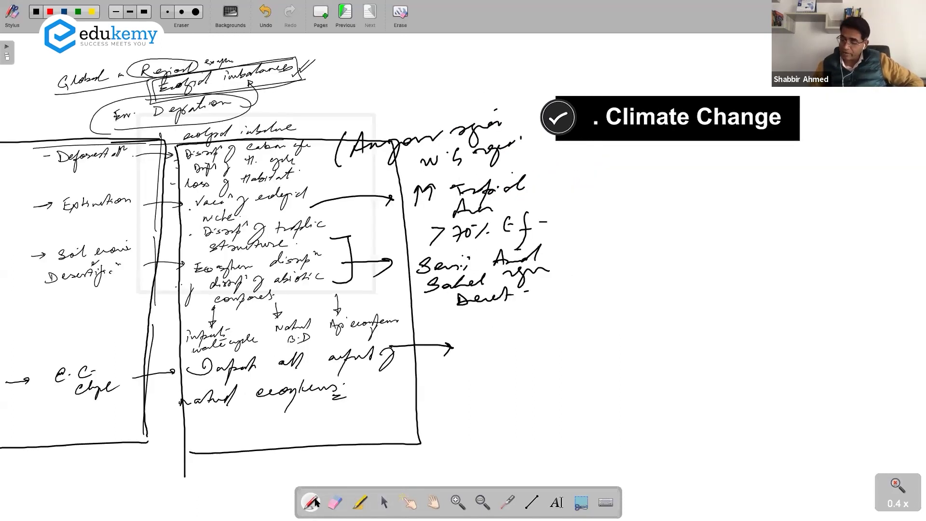
drag(466, 336, 517, 350)
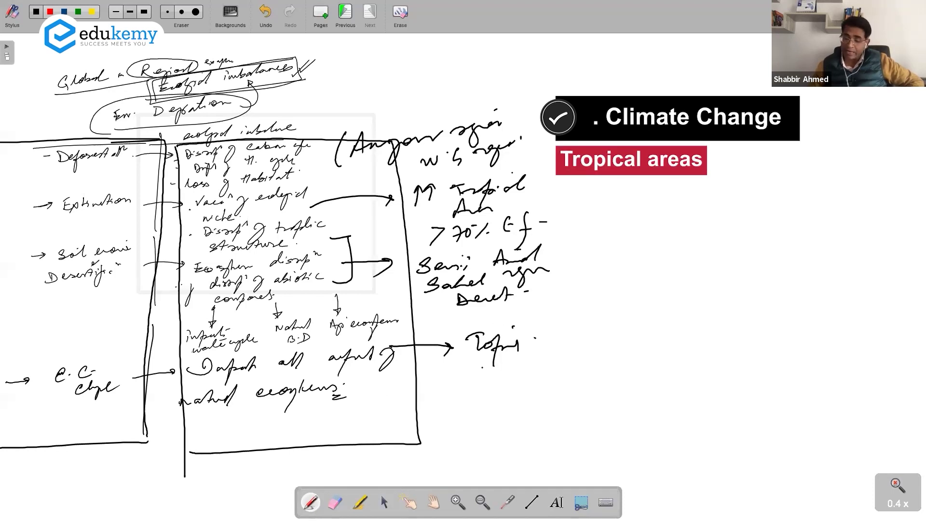
drag(482, 362, 486, 380)
drag(495, 372, 593, 369)
drag(595, 355, 624, 371)
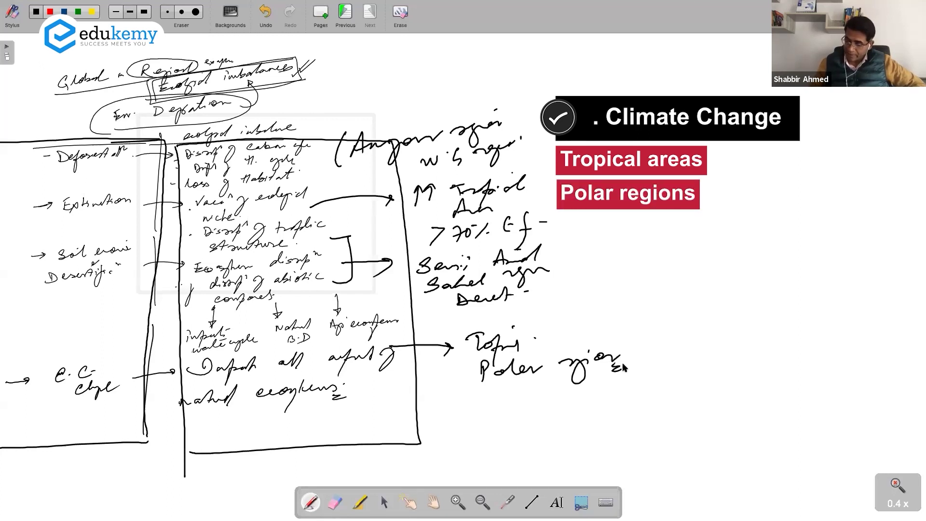
drag(80, 463, 176, 340)
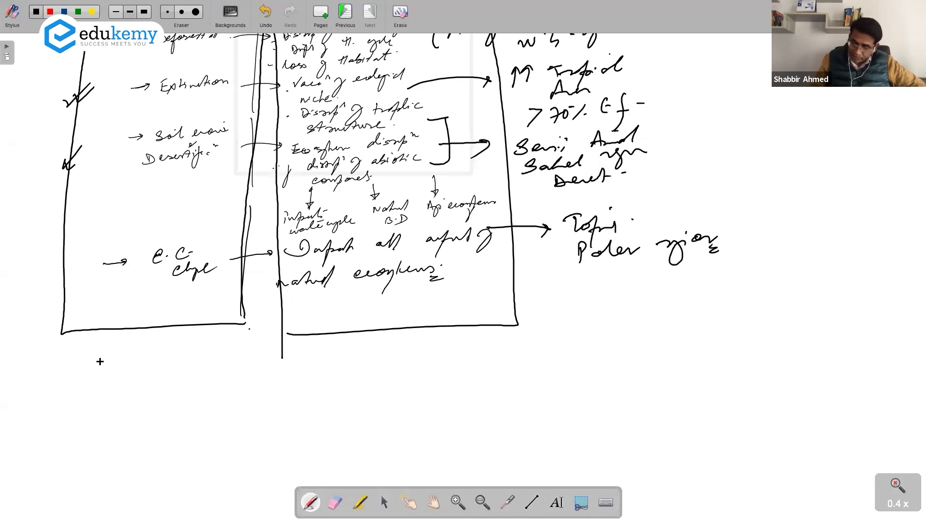
Step: Write ocean pollution and ocean warming as a new cause below the table
drag(249, 326, 241, 433)
drag(88, 365, 114, 358)
drag(127, 358, 195, 355)
mouse_move(141, 383)
mouse_down()
mouse_move(187, 380)
mouse_move(173, 396)
mouse_up()
drag(195, 364, 207, 362)
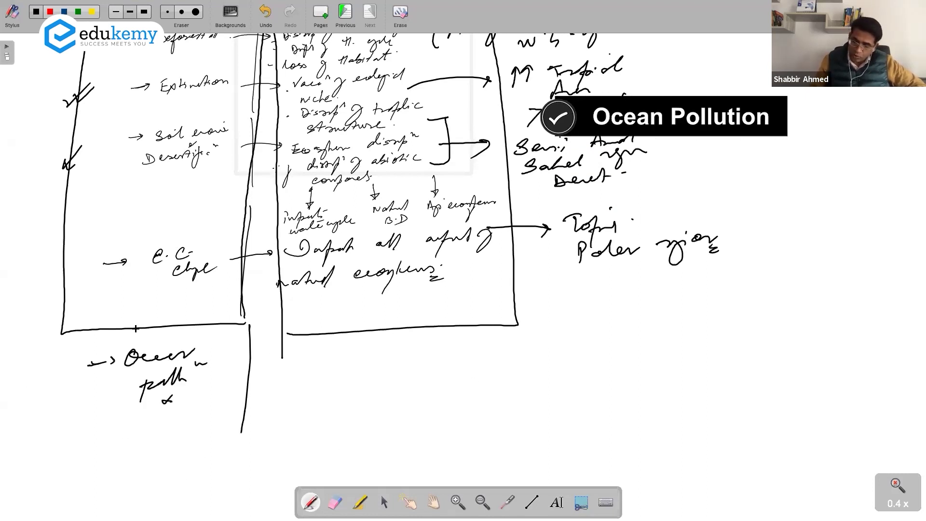
drag(474, 384, 511, 302)
drag(138, 337, 209, 335)
mouse_move(169, 356)
mouse_down()
mouse_move(232, 349)
mouse_move(242, 373)
mouse_up()
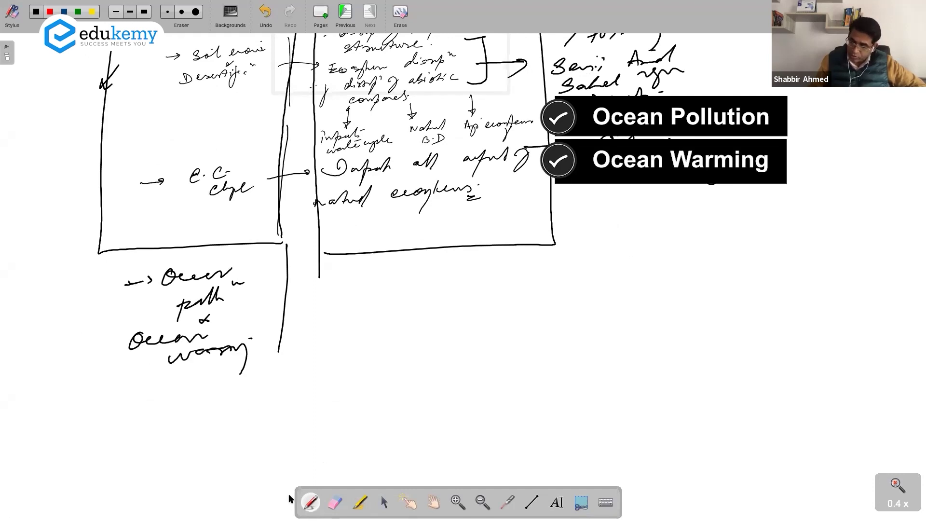
drag(492, 326, 472, 371)
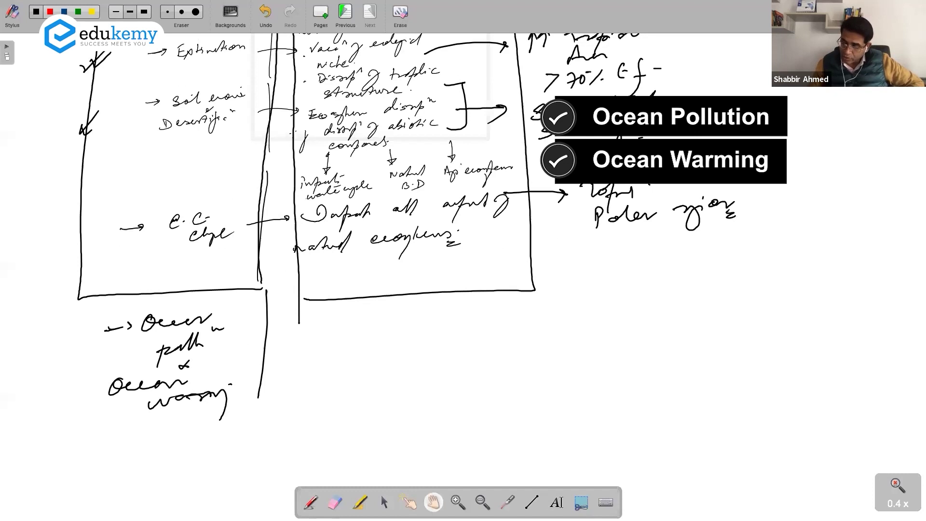
Step: List Ocean Habitats, Wetlands and Distribution of pelagic life forms as bulleted effects
drag(254, 326, 314, 319)
drag(346, 312, 424, 310)
mouse_move(376, 324)
mouse_down()
mouse_move(371, 346)
mouse_move(471, 321)
mouse_up()
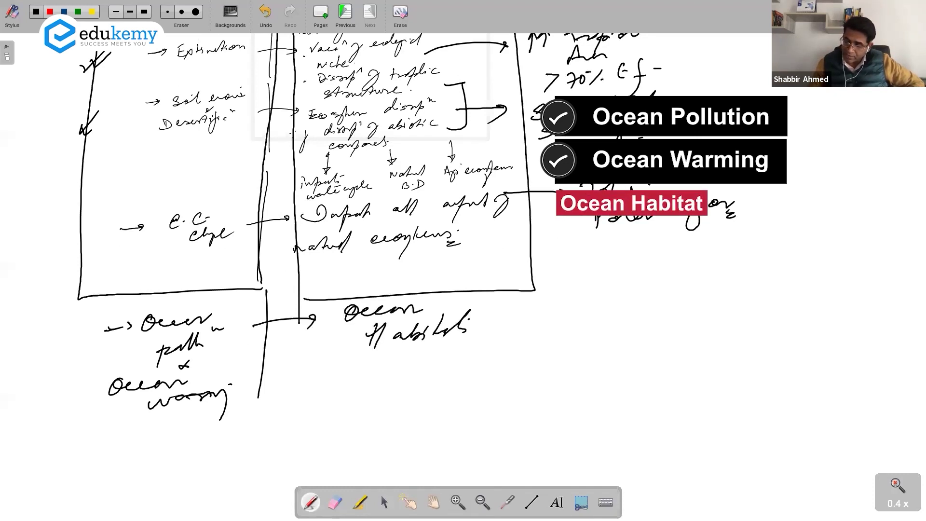
mouse_move(355, 358)
mouse_down()
mouse_move(369, 370)
mouse_move(404, 368)
mouse_move(463, 345)
mouse_up()
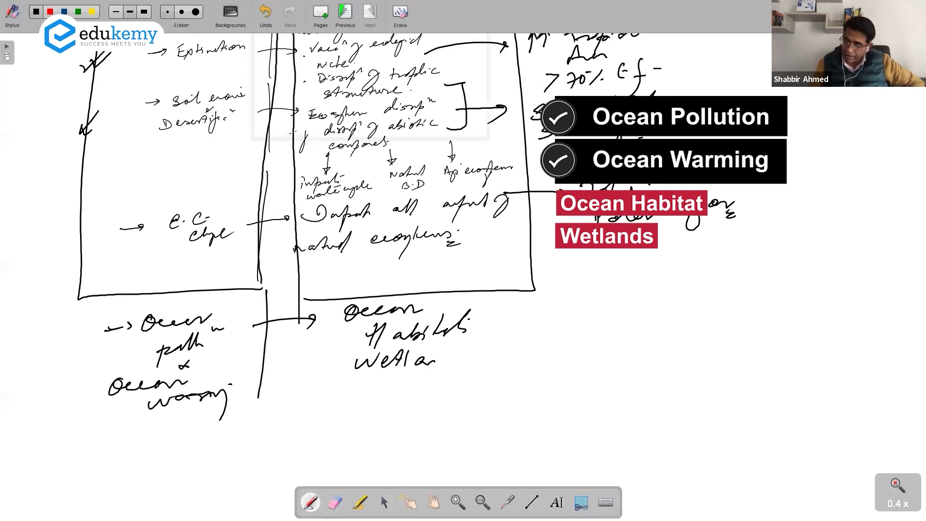
drag(465, 356, 472, 355)
click(330, 315)
drag(329, 358, 343, 357)
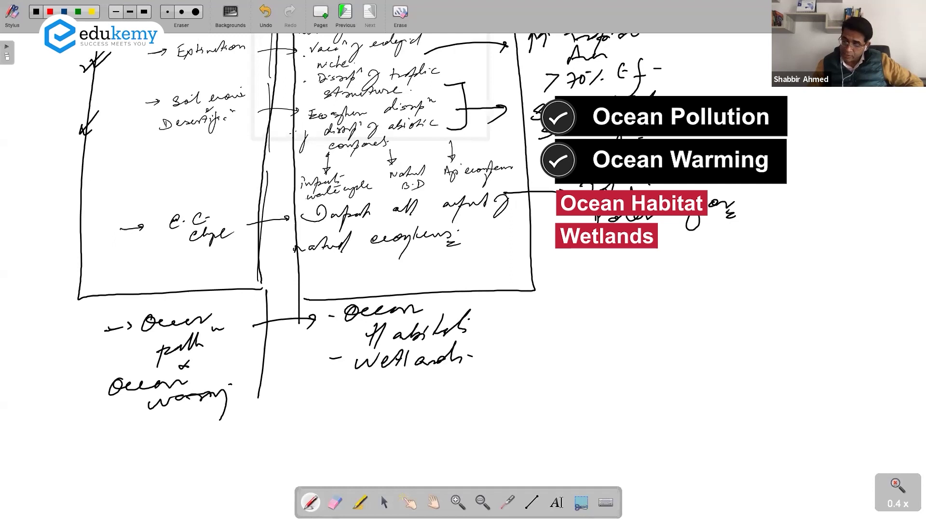
mouse_move(345, 388)
mouse_down()
mouse_move(363, 403)
mouse_move(408, 394)
mouse_up()
drag(452, 373, 467, 404)
mouse_move(364, 422)
mouse_down()
mouse_move(466, 416)
mouse_move(474, 441)
mouse_up()
drag(478, 408, 499, 405)
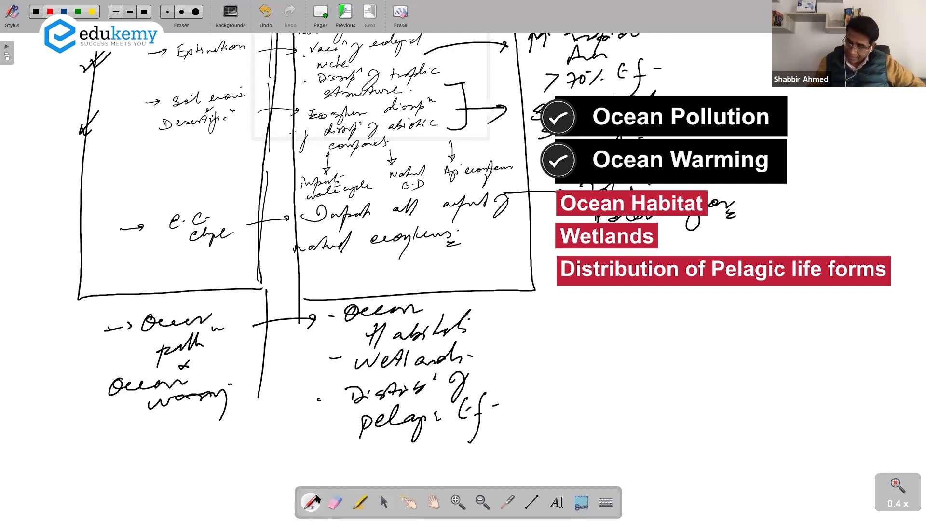
Step: Add a curved arrow to a region list: N. Pacific, N. Atlantic, Arctic Sea and North Sea
drag(492, 348, 311, 318)
drag(315, 324, 387, 318)
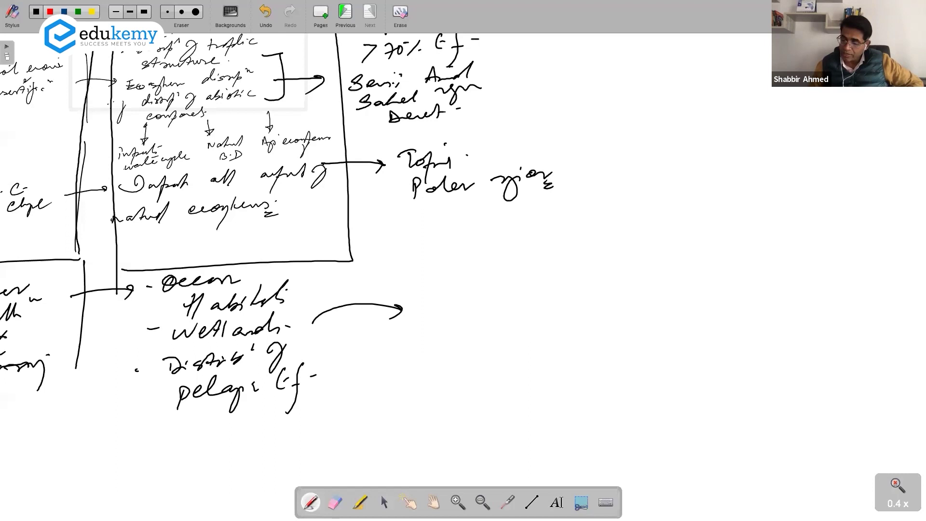
drag(440, 297, 457, 312)
mouse_move(483, 312)
mouse_down()
mouse_move(489, 285)
mouse_move(531, 297)
mouse_up()
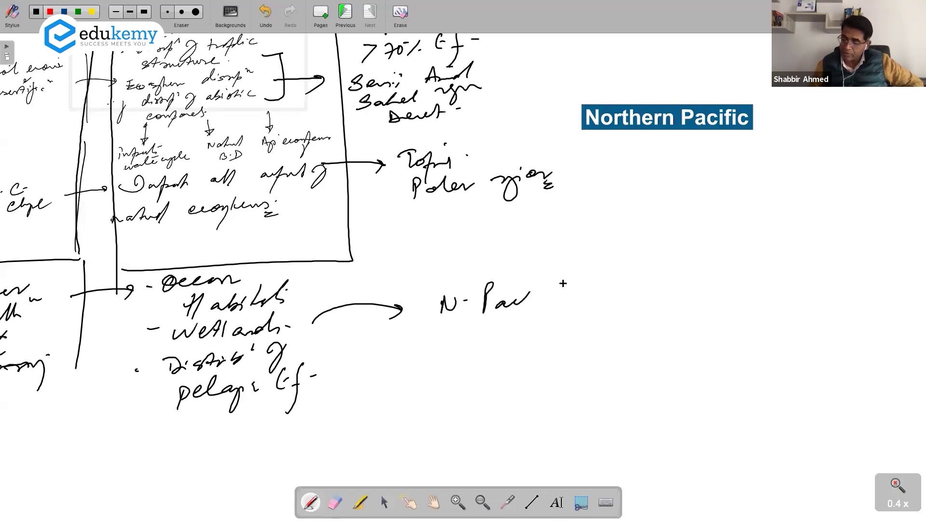
drag(521, 329, 561, 293)
mouse_move(447, 335)
mouse_down()
mouse_move(496, 340)
mouse_move(579, 320)
mouse_move(579, 332)
mouse_up()
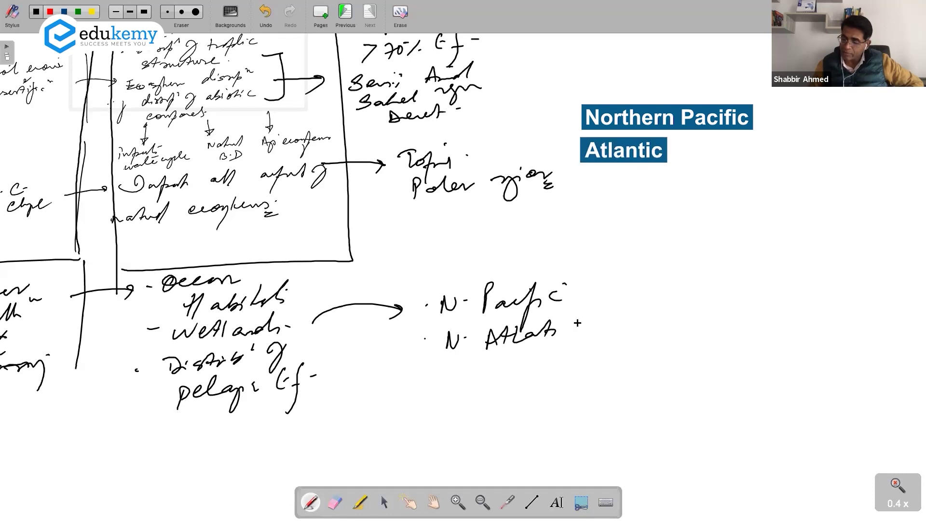
drag(586, 329, 593, 328)
drag(412, 389, 457, 362)
mouse_move(457, 362)
mouse_down()
mouse_move(461, 387)
mouse_move(489, 376)
mouse_up()
drag(489, 376, 524, 368)
drag(552, 362, 597, 353)
drag(608, 355, 618, 353)
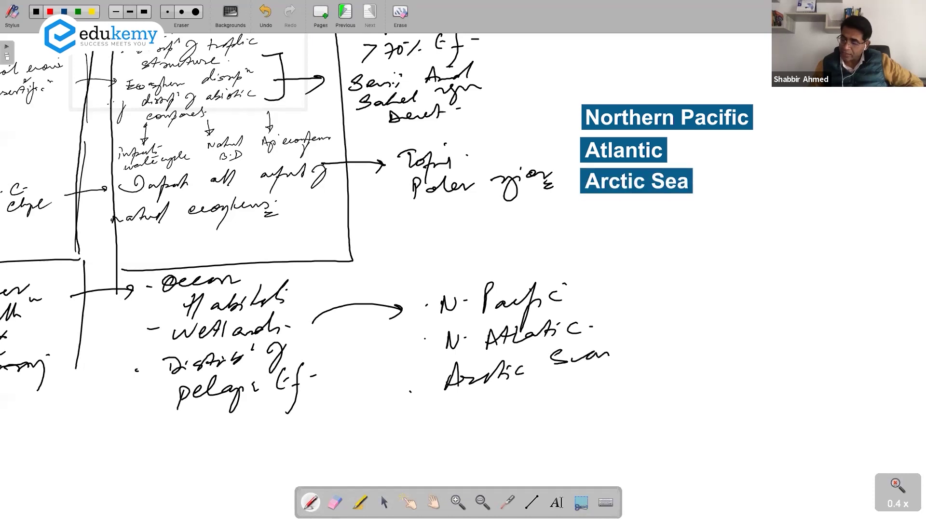
mouse_move(506, 391)
mouse_down()
mouse_move(498, 409)
mouse_move(527, 389)
mouse_move(597, 379)
mouse_move(616, 402)
mouse_up()
scroll(344, 382, down, 3)
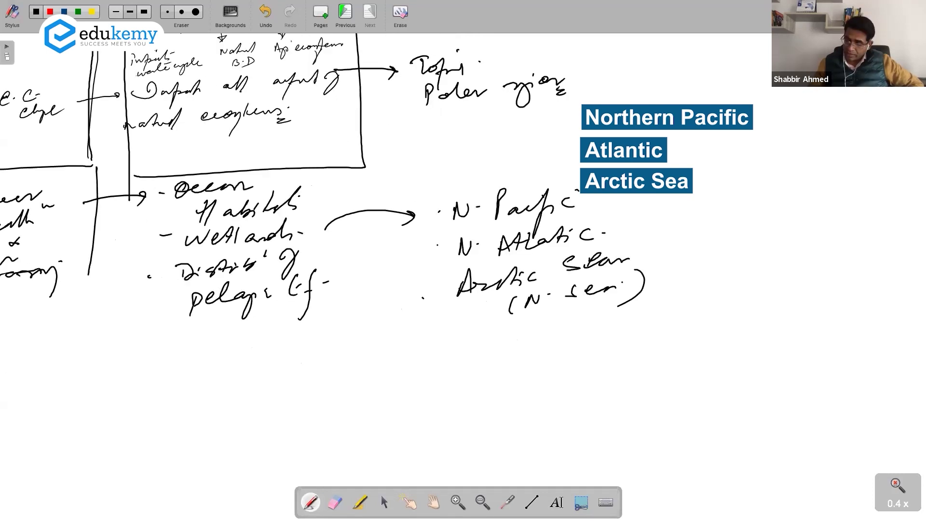
Step: Add another arrow listing Coral Reef and Kelp Forest
mouse_move(329, 341)
mouse_down()
mouse_move(406, 353)
mouse_move(481, 340)
mouse_up()
mouse_move(493, 321)
mouse_down()
mouse_move(486, 340)
mouse_move(576, 354)
mouse_move(591, 329)
mouse_up()
drag(437, 369, 483, 404)
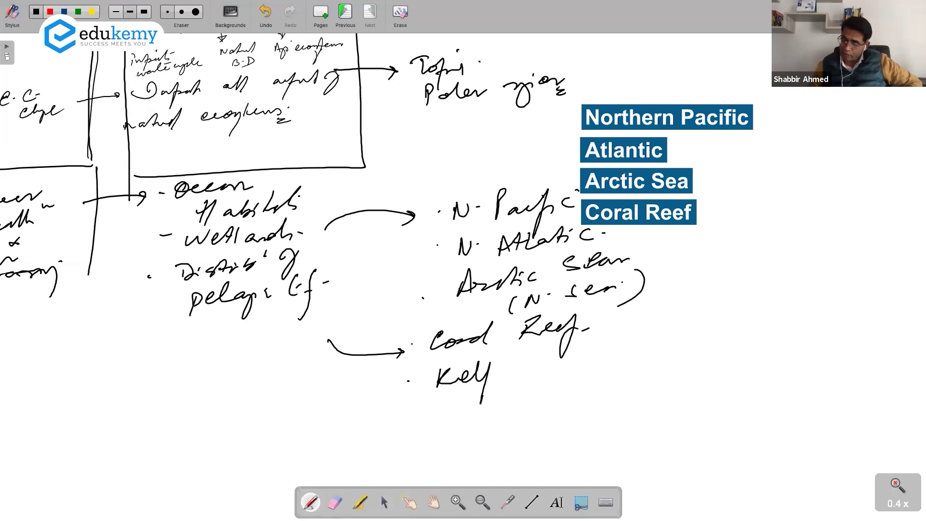
drag(486, 378, 491, 395)
drag(510, 361, 536, 384)
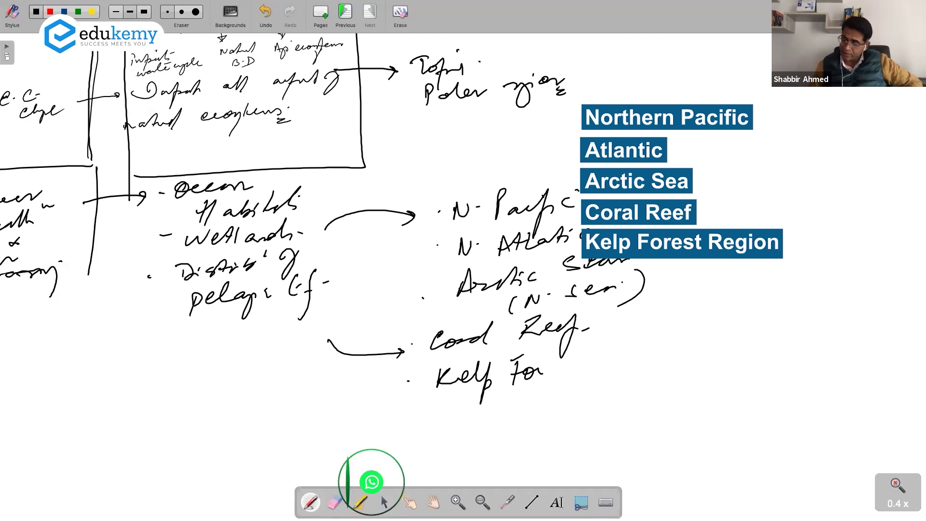
scroll(464, 261, down, 2)
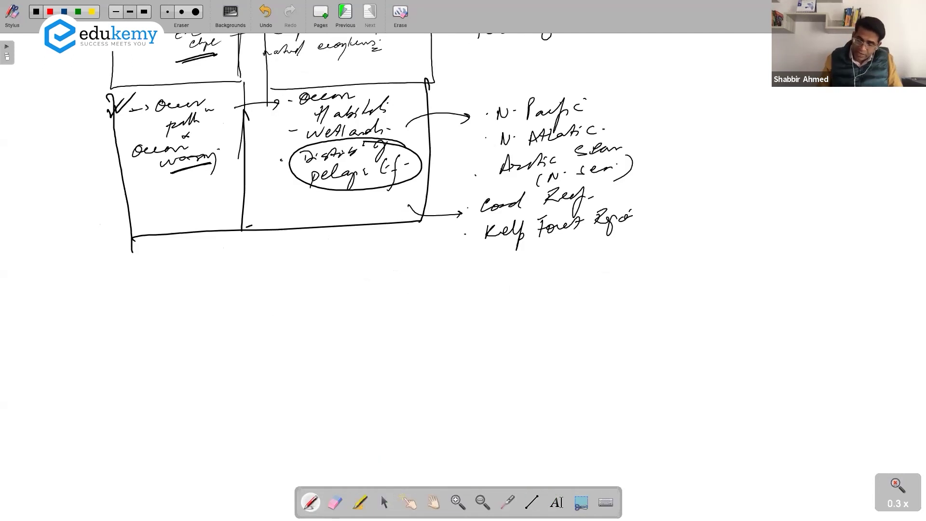
Step: Write 'Regional ecological imbalances also visible in' and a circled number 1
drag(85, 269, 220, 275)
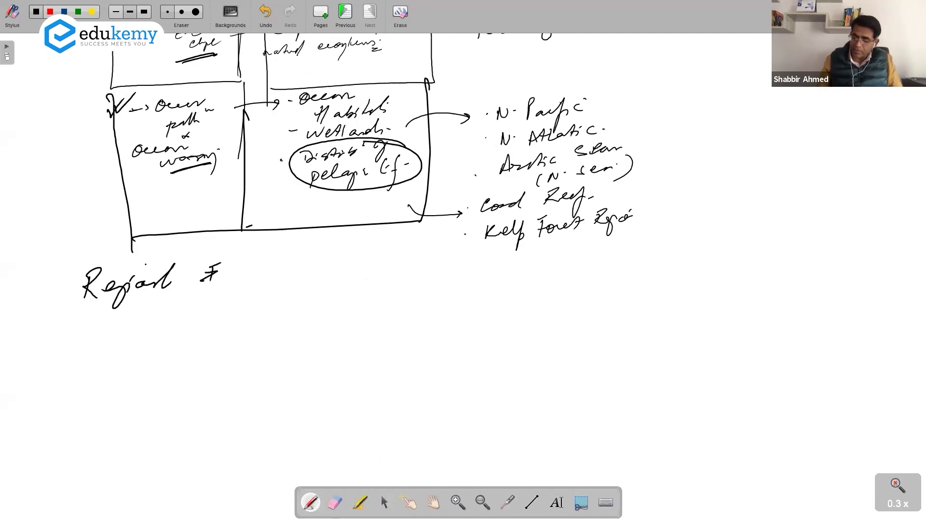
drag(205, 275, 455, 257)
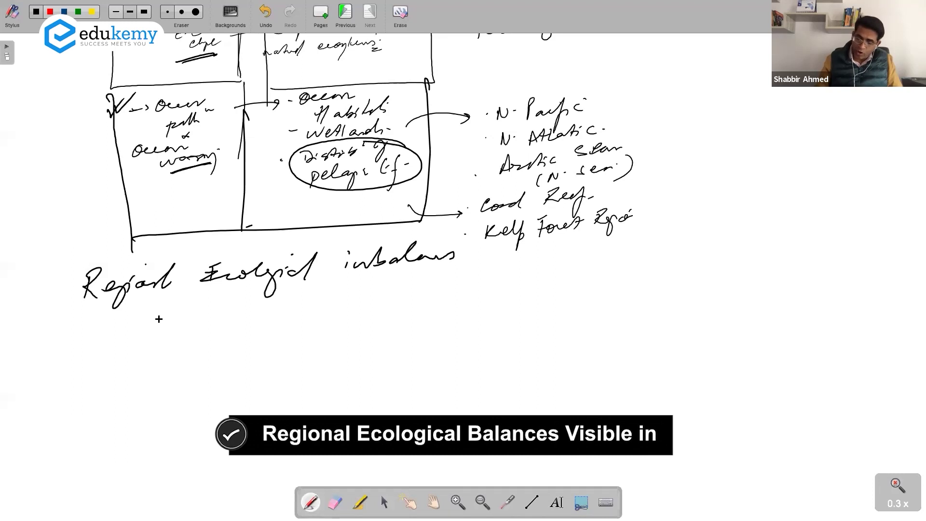
drag(155, 316, 187, 319)
mouse_move(243, 304)
mouse_down()
mouse_move(257, 311)
mouse_move(298, 293)
mouse_move(394, 293)
mouse_up()
click(434, 502)
click(311, 503)
drag(79, 347, 105, 373)
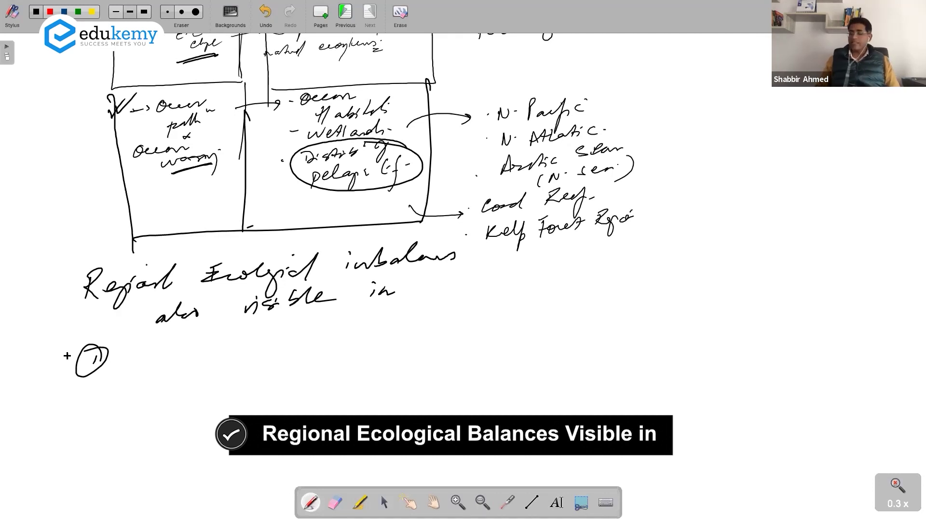
Step: Zoom out and reposition the board to make room for the points
click(483, 502)
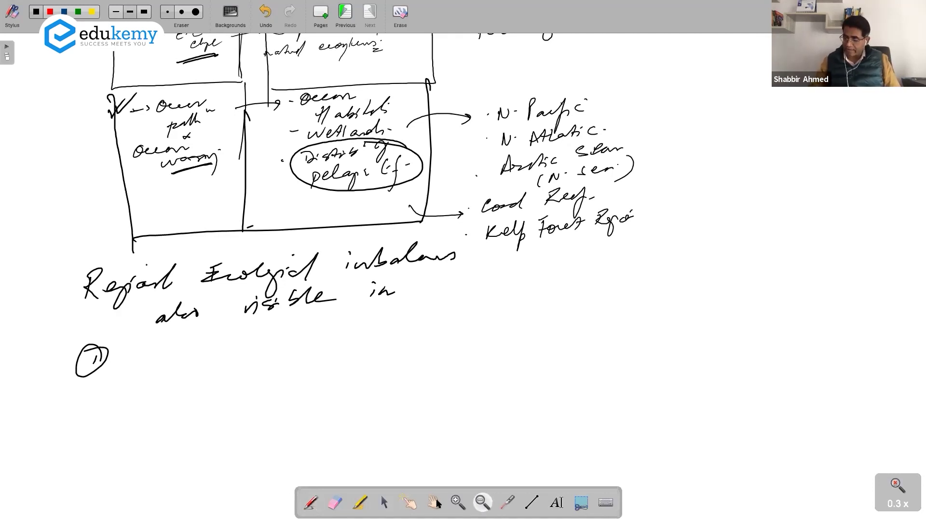
click(434, 433)
click(434, 502)
drag(471, 391, 426, 445)
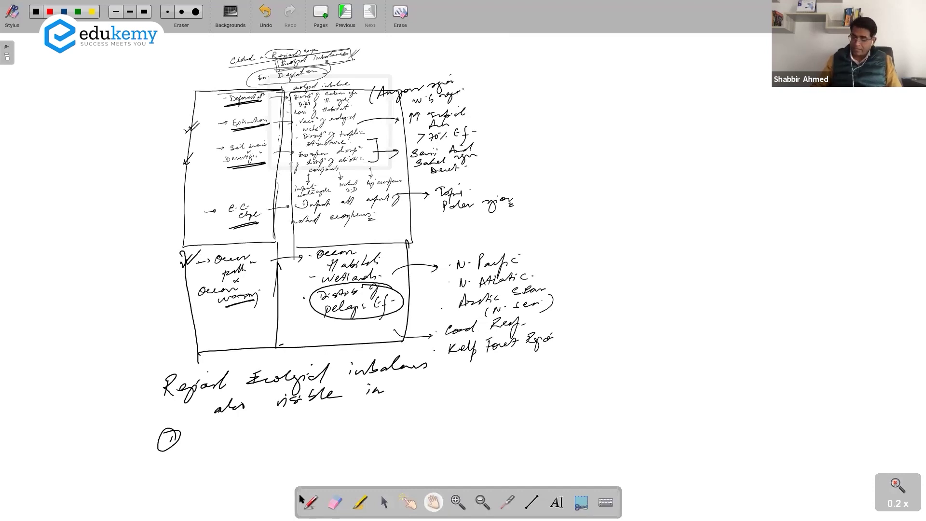
scroll(300, 499, down, 2)
click(308, 501)
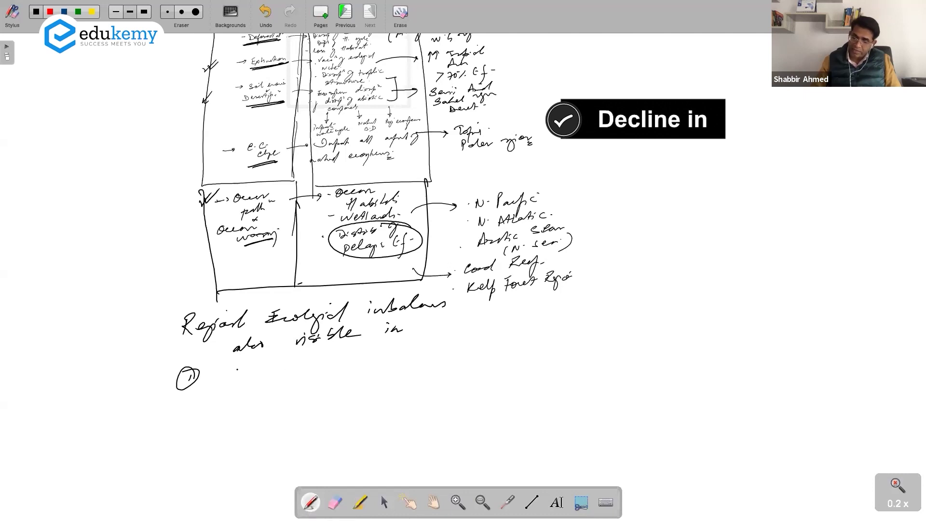
Step: Write point 1: declining agricultural productivity (Tropical)
drag(235, 367, 241, 385)
mouse_move(250, 367)
mouse_down()
mouse_move(254, 382)
mouse_move(315, 395)
mouse_up()
drag(346, 369, 454, 363)
mouse_move(490, 337)
mouse_down()
mouse_move(483, 369)
mouse_move(510, 337)
mouse_move(537, 355)
mouse_move(571, 358)
mouse_up()
drag(582, 326, 579, 366)
Step: Write circled point 2: declining B-D of indigenous species
click(186, 414)
drag(184, 416, 194, 434)
mouse_move(240, 401)
mouse_down()
mouse_move(240, 421)
mouse_move(254, 419)
mouse_up()
drag(301, 398, 311, 413)
mouse_move(323, 391)
mouse_down()
mouse_move(334, 409)
mouse_move(353, 398)
mouse_move(377, 423)
mouse_up()
click(369, 401)
drag(414, 386, 415, 392)
mouse_move(421, 391)
mouse_down()
mouse_move(462, 409)
mouse_move(504, 385)
mouse_move(542, 392)
mouse_move(596, 378)
mouse_up()
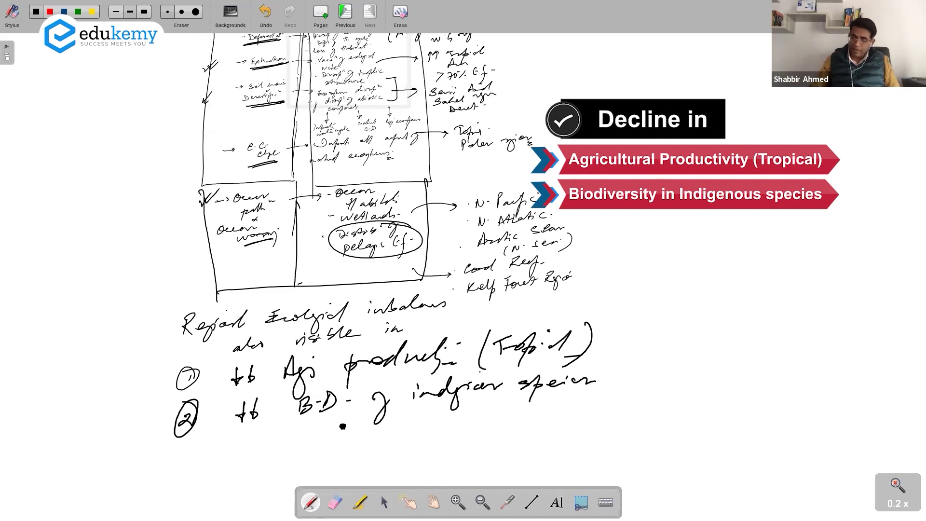
key(h)
drag(342, 427, 298, 502)
Step: Mark Deforestation with a pointer line and a word at top-left, then shift the board for room
click(300, 503)
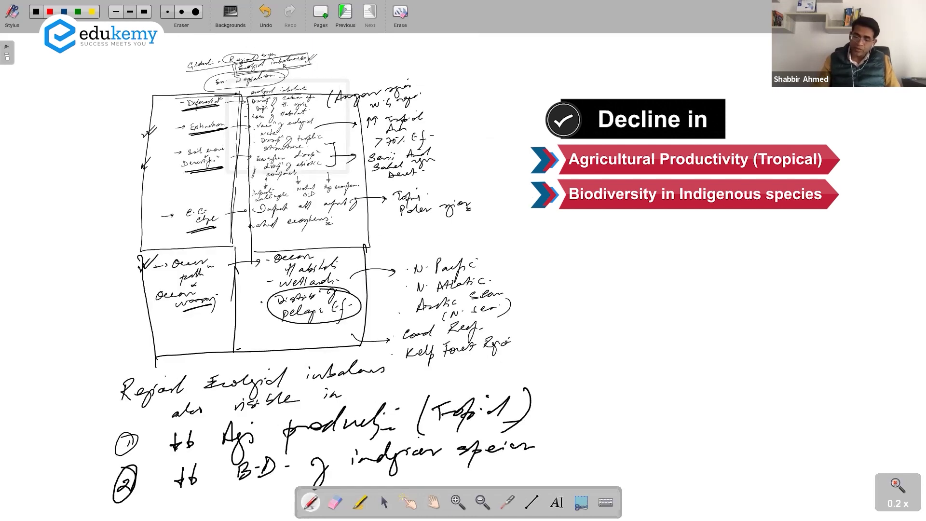
drag(42, 101, 210, 101)
mouse_move(44, 83)
mouse_down()
mouse_move(64, 115)
mouse_move(101, 84)
mouse_up()
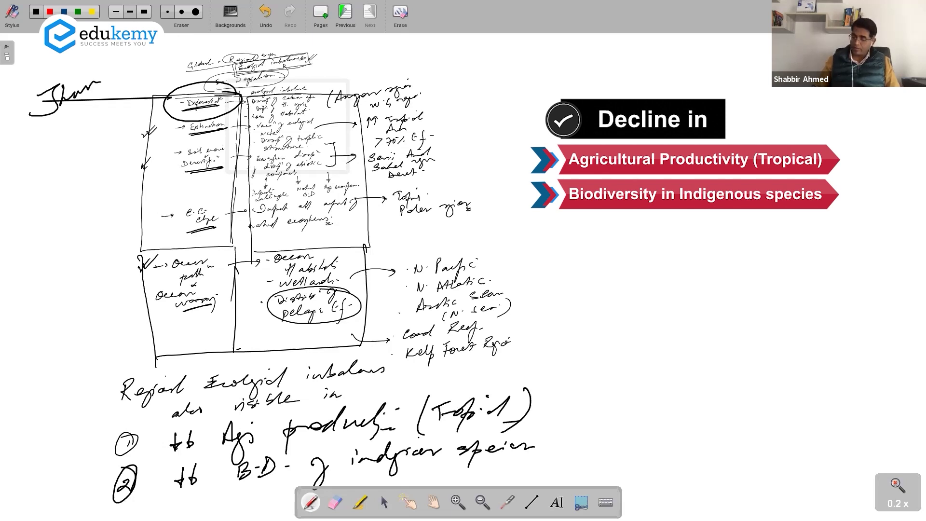
click(434, 503)
drag(371, 274, 405, 206)
drag(320, 198, 325, 202)
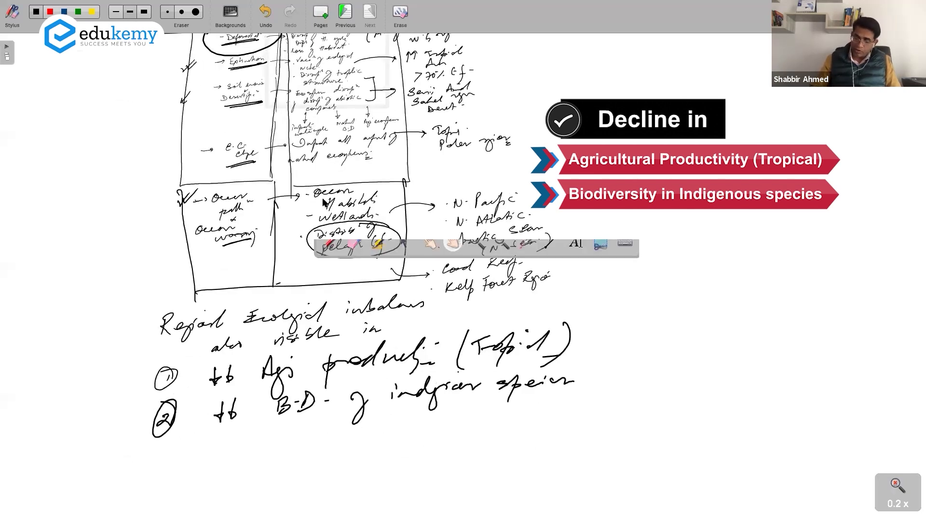
Step: Write a circled 3 followed by 'Man-Animal conflicts' as the third point
drag(160, 442, 174, 467)
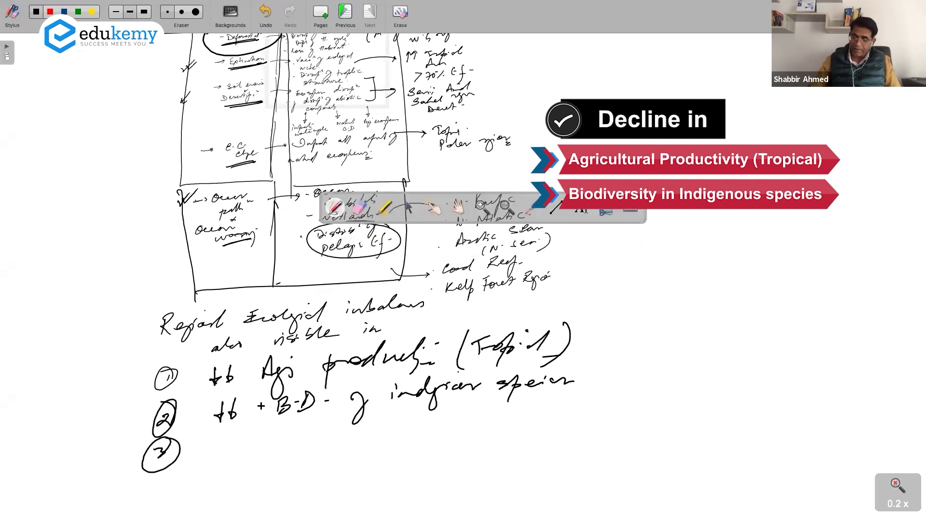
drag(228, 443, 234, 444)
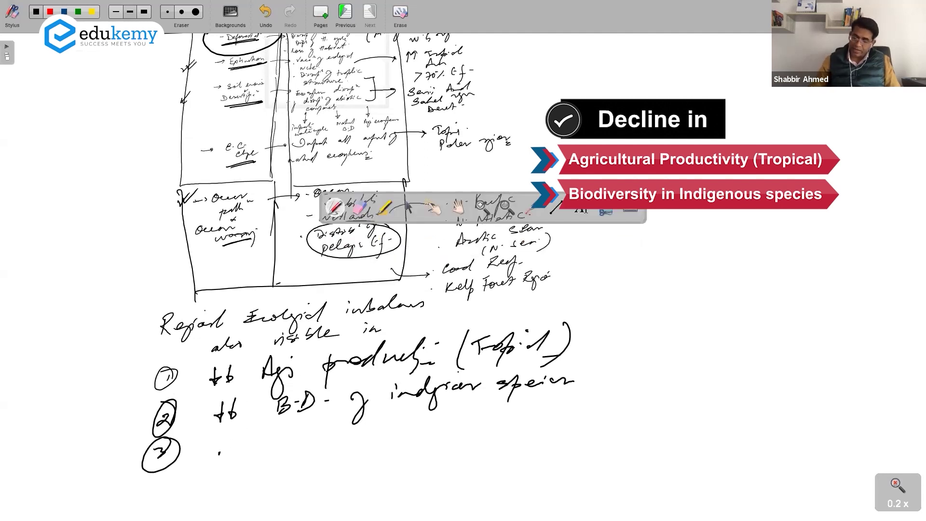
mouse_move(220, 432)
mouse_down()
mouse_move(230, 451)
mouse_move(241, 449)
mouse_up()
drag(284, 423, 322, 439)
drag(376, 413, 388, 434)
mouse_move(378, 427)
mouse_down()
mouse_move(493, 421)
mouse_move(539, 441)
mouse_up()
drag(544, 405, 581, 407)
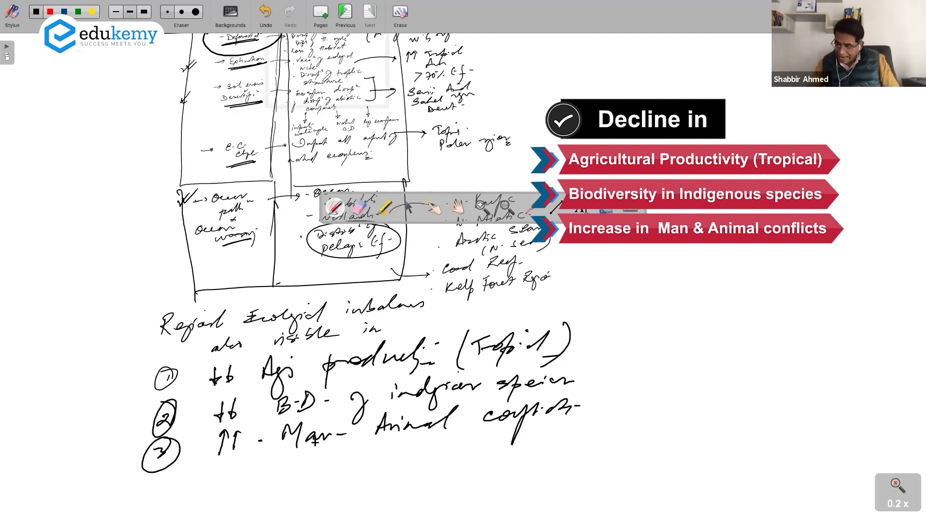
Step: Underline and box 'Man-Animal conflicts' and write 'habitat loss' beneath it
drag(279, 454, 567, 434)
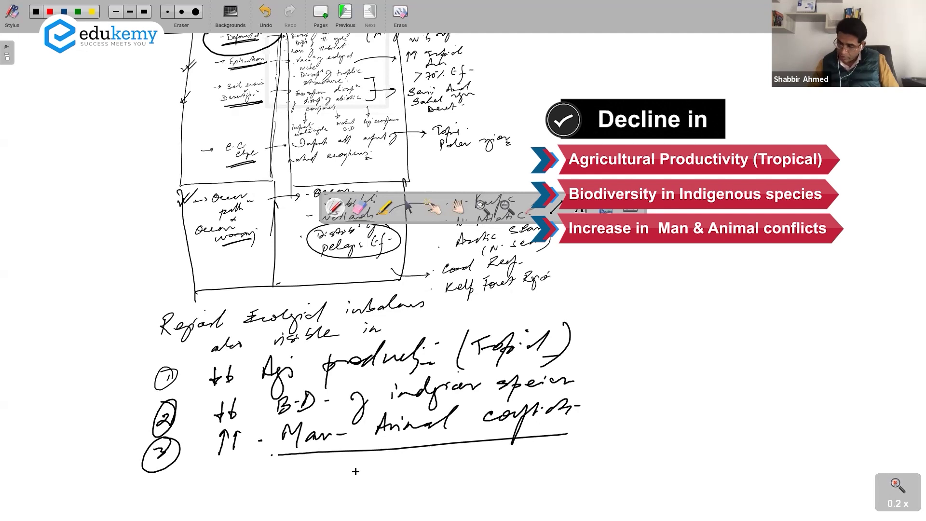
drag(272, 454, 593, 416)
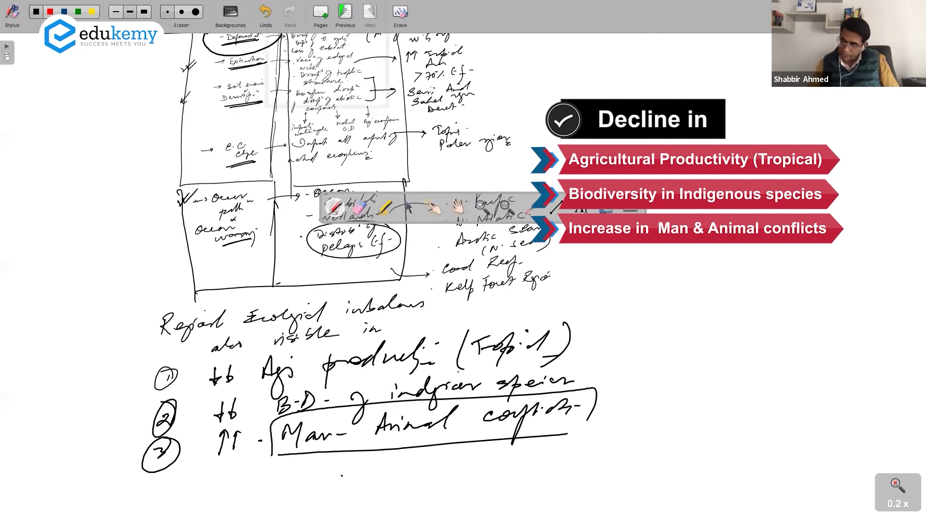
drag(342, 477, 421, 464)
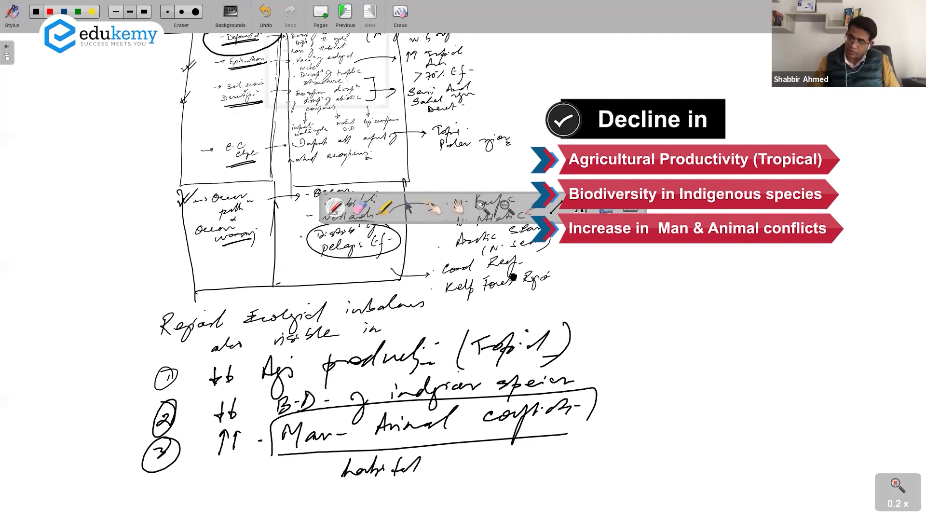
drag(445, 464, 487, 460)
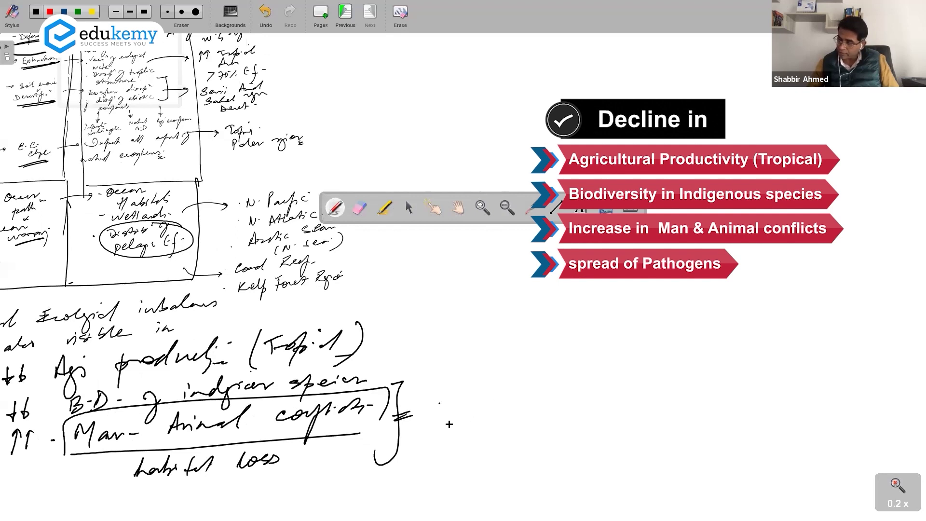
Step: Bracket the points and write 'spread of pathogens & vectors in human habitats' beside them
mouse_move(435, 405)
mouse_down()
mouse_move(510, 380)
mouse_move(536, 413)
mouse_up()
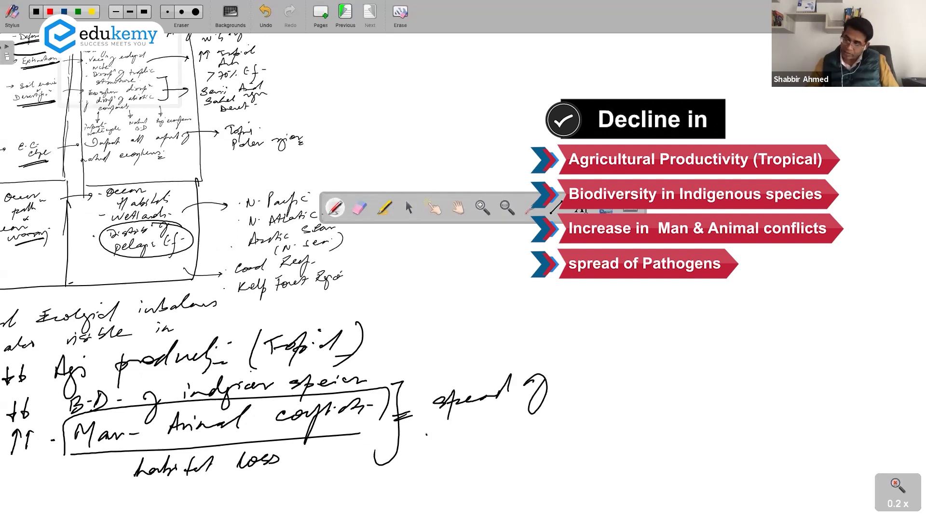
mouse_move(428, 434)
mouse_down()
mouse_move(434, 456)
mouse_move(474, 427)
mouse_move(622, 380)
mouse_up()
drag(440, 462, 547, 441)
mouse_move(579, 418)
mouse_down()
mouse_move(575, 434)
mouse_move(637, 402)
mouse_up()
Step: Shift the notes left for space and write a bracketed 'COVID' as the first example
click(457, 211)
drag(463, 282, 396, 151)
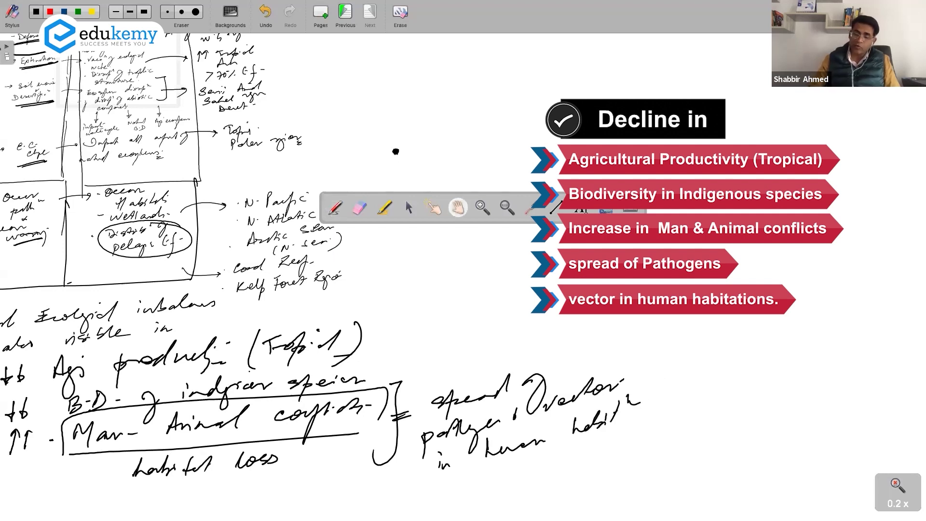
key(Right)
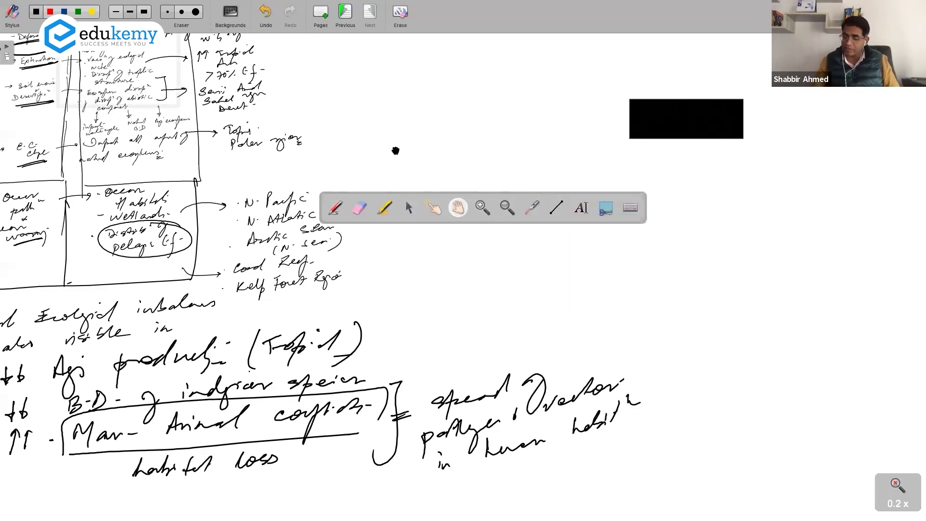
mouse_move(617, 374)
mouse_down()
mouse_move(551, 390)
mouse_move(565, 477)
mouse_up()
click(334, 209)
mouse_move(582, 366)
mouse_down()
mouse_move(636, 373)
mouse_move(629, 378)
mouse_up()
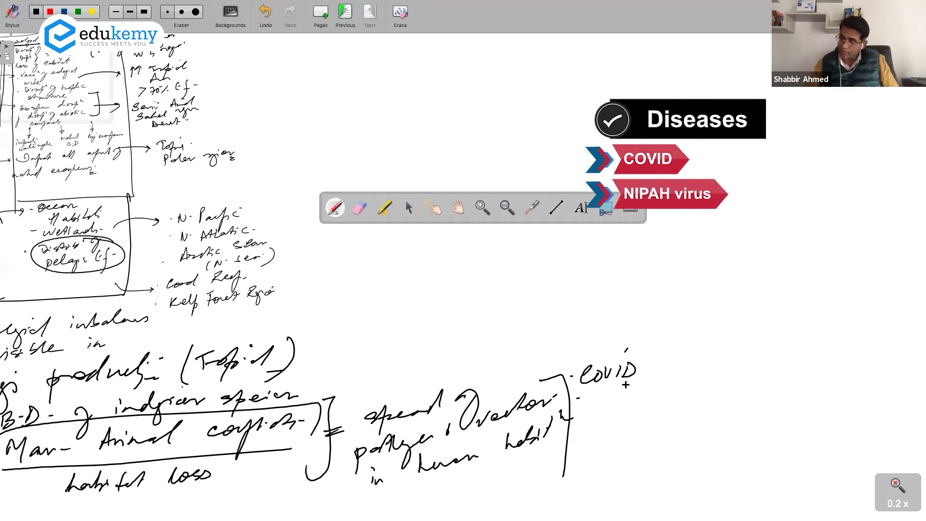
Step: List 'NIPAH – fruit bats, SE Asia' below COVID
drag(592, 394, 656, 409)
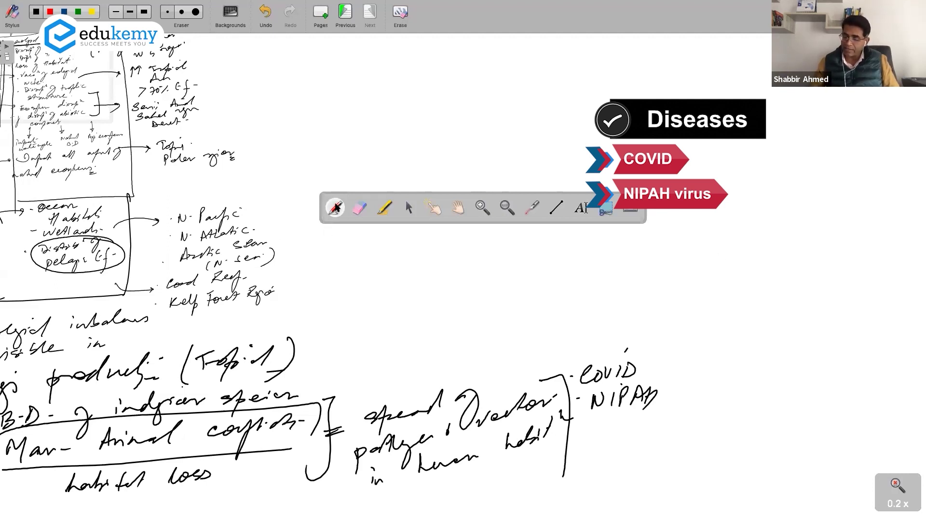
drag(669, 394, 682, 395)
mouse_move(699, 380)
mouse_down()
mouse_move(687, 416)
mouse_move(709, 398)
mouse_move(802, 376)
mouse_move(806, 387)
mouse_move(756, 411)
mouse_up()
drag(772, 404, 795, 402)
drag(800, 397, 850, 396)
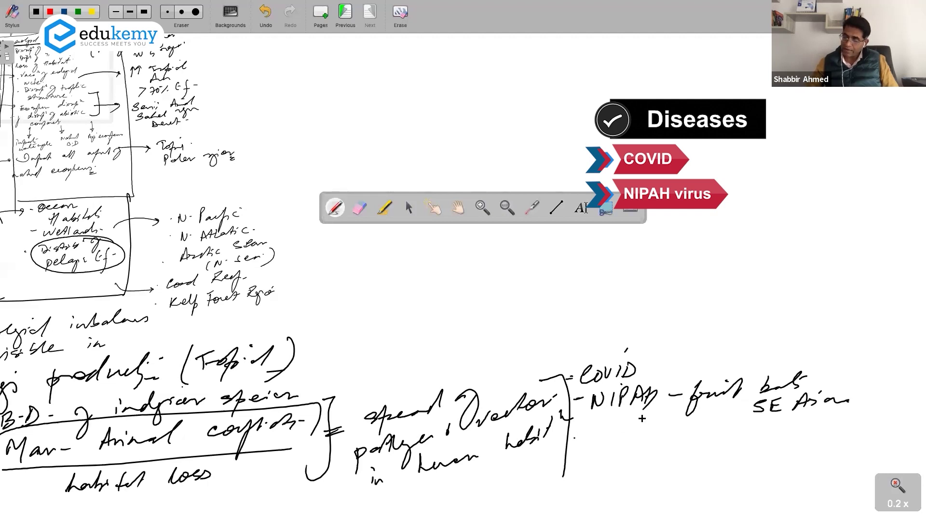
Step: Add 'Lyme disease' and 'AIDS' to the disease examples
mouse_move(570, 437)
mouse_down()
mouse_move(634, 453)
mouse_move(678, 433)
mouse_up()
drag(693, 434, 794, 437)
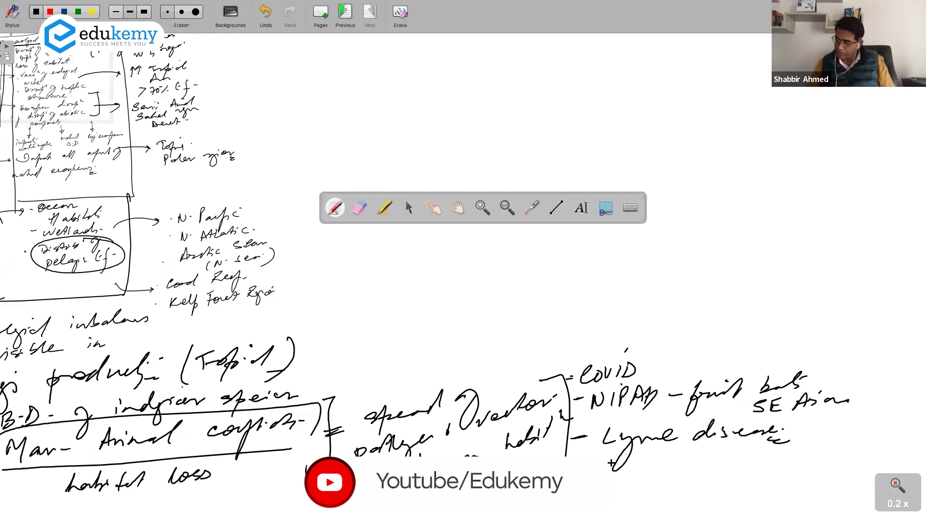
drag(634, 473, 717, 463)
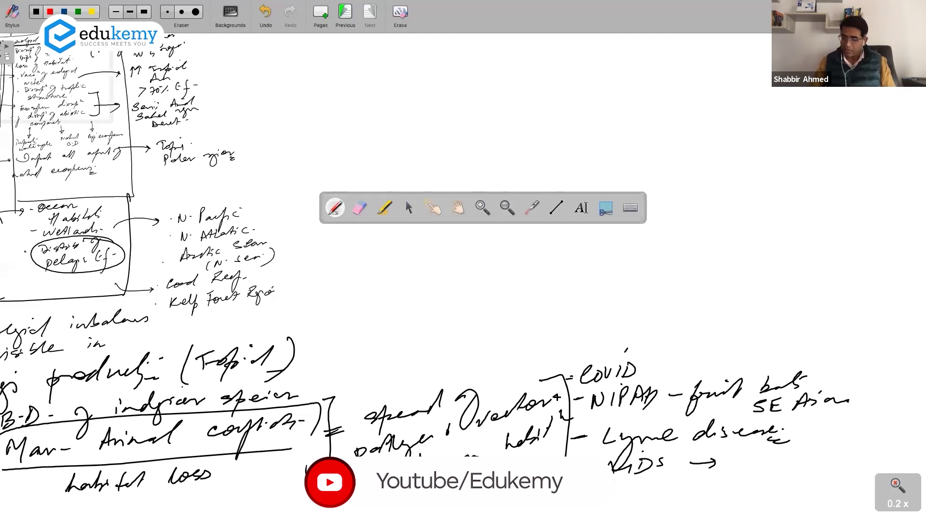
click(462, 209)
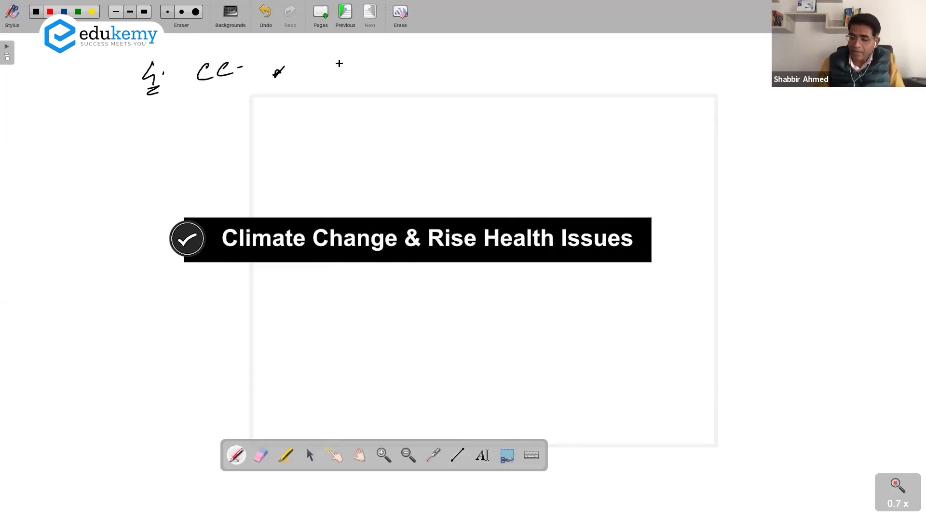
Step: Write rising arrows and 'health issues' after point 4, then list MERS and SARS
mouse_move(324, 76)
mouse_down()
mouse_move(333, 52)
mouse_move(349, 50)
mouse_move(442, 58)
mouse_up()
drag(481, 64, 554, 52)
mouse_move(292, 100)
mouse_down()
mouse_move(390, 87)
mouse_move(412, 101)
mouse_up()
drag(287, 129, 304, 128)
drag(348, 121, 337, 138)
drag(359, 137, 387, 129)
mouse_move(406, 116)
mouse_down()
mouse_move(415, 129)
mouse_move(435, 112)
mouse_up()
Step: Add 'hay fever (spring)' as the next health issue
drag(287, 170, 340, 153)
mouse_move(352, 171)
mouse_down()
mouse_move(359, 155)
mouse_move(410, 159)
mouse_move(437, 173)
mouse_move(518, 138)
mouse_up()
mouse_move(550, 120)
mouse_down()
mouse_move(536, 162)
mouse_move(571, 130)
mouse_move(606, 152)
mouse_up()
drag(616, 113, 590, 157)
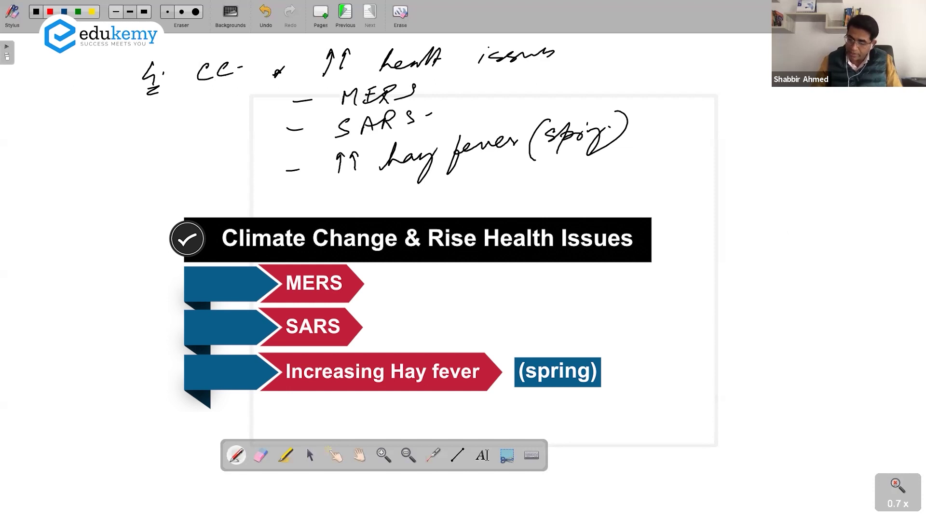
Step: Write rising 'mosquito vector diseases – Dengue' and begin point 5 on ocean plastic
drag(334, 197, 339, 215)
drag(364, 210, 572, 177)
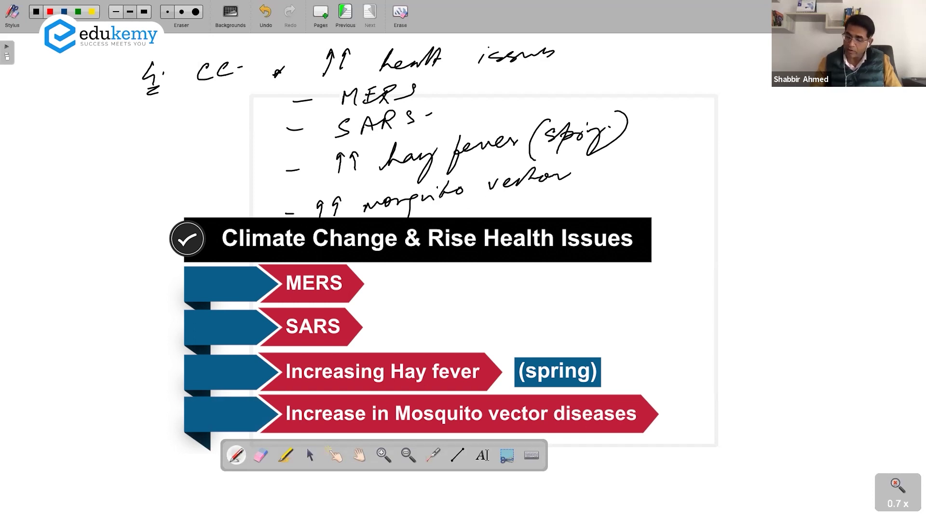
drag(467, 206, 528, 209)
drag(529, 206, 547, 202)
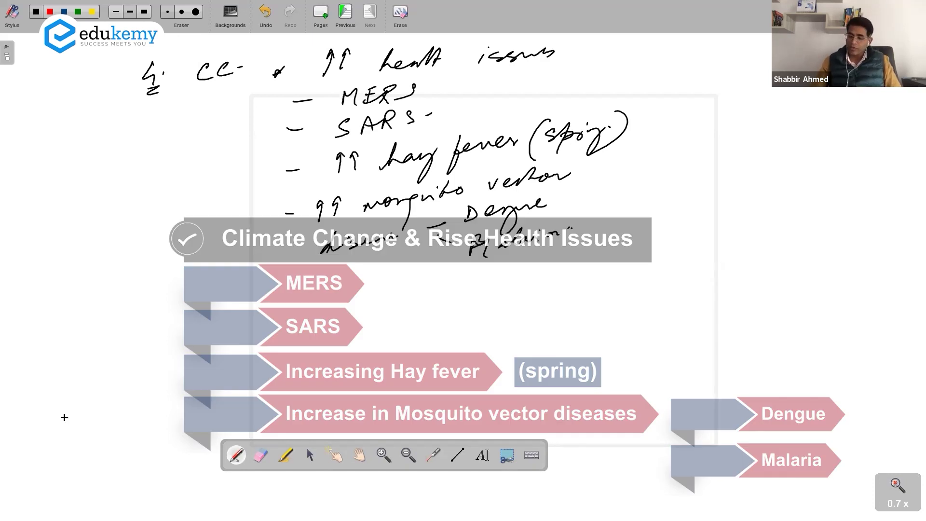
mouse_move(147, 290)
mouse_down()
mouse_move(165, 322)
mouse_move(301, 299)
mouse_up()
Step: Finish '5. Ocean plastic pollution' and write 'ocean habitats' beneath it
mouse_move(330, 282)
mouse_down()
mouse_move(340, 310)
mouse_move(398, 286)
mouse_move(416, 289)
mouse_up()
drag(435, 275, 535, 279)
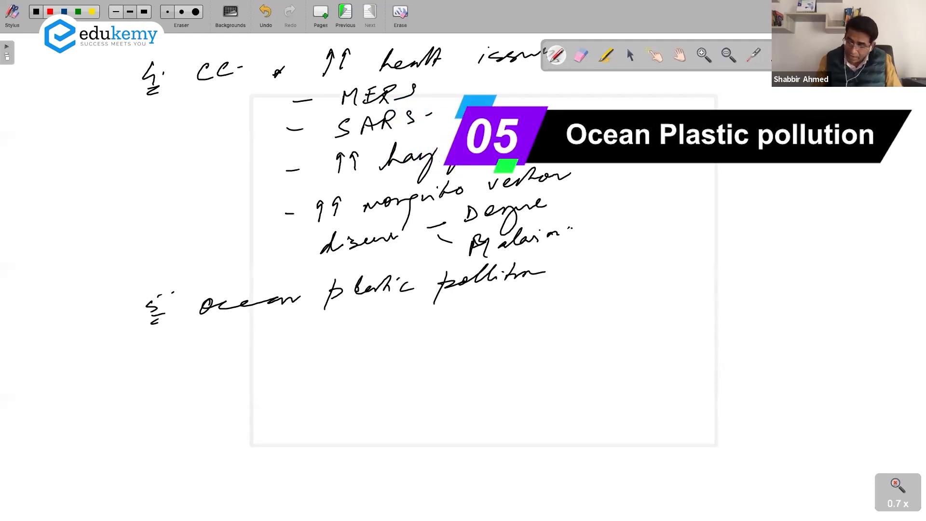
drag(246, 335, 321, 333)
mouse_move(366, 314)
mouse_down()
mouse_move(390, 329)
mouse_move(456, 311)
mouse_up()
Step: Add '(Nano Plastics) – ingested by M.L.f.' and number the next point 6
drag(246, 362, 238, 387)
mouse_move(253, 369)
mouse_down()
mouse_move(340, 369)
mouse_move(376, 352)
mouse_move(434, 348)
mouse_up()
mouse_move(441, 329)
mouse_down()
mouse_move(466, 353)
mouse_move(589, 318)
mouse_up()
mouse_move(471, 358)
mouse_down()
mouse_move(481, 387)
mouse_move(536, 366)
mouse_move(532, 402)
mouse_move(558, 371)
mouse_up()
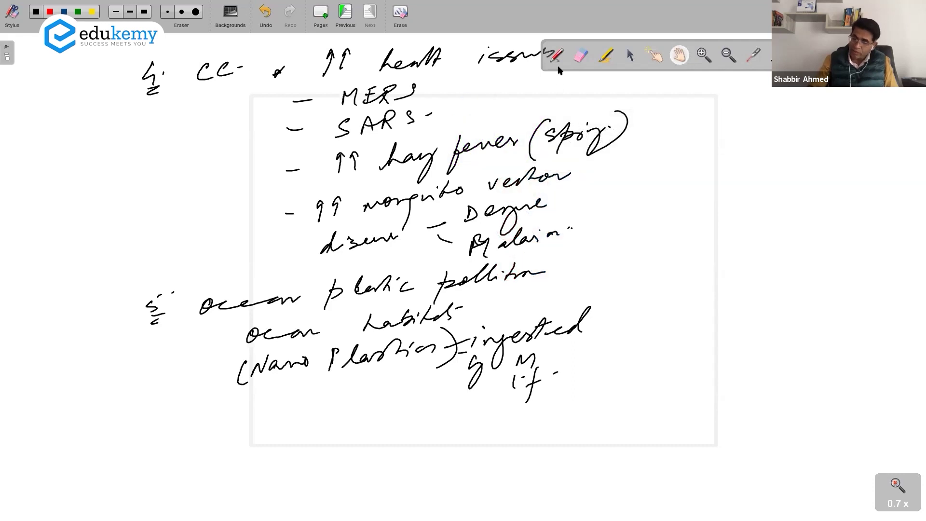
scroll(562, 145, down, 3)
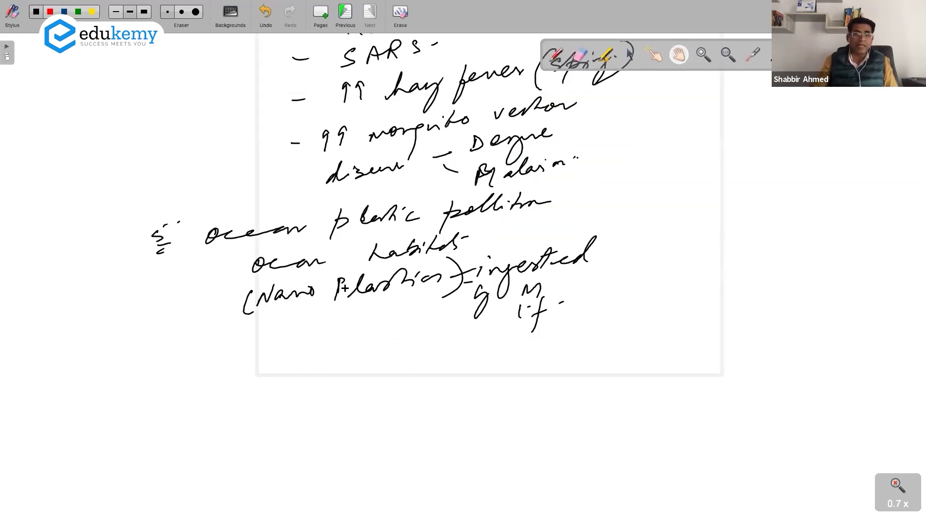
key(p)
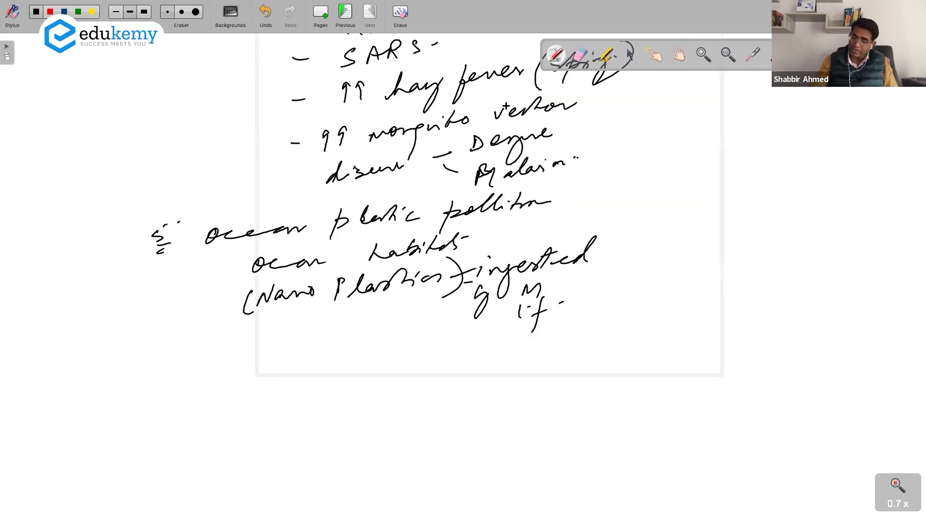
drag(159, 357, 172, 382)
Step: Write point 6 'Eutrophication' with nitrates, phosphates and nutrient enrichment noted below
click(220, 356)
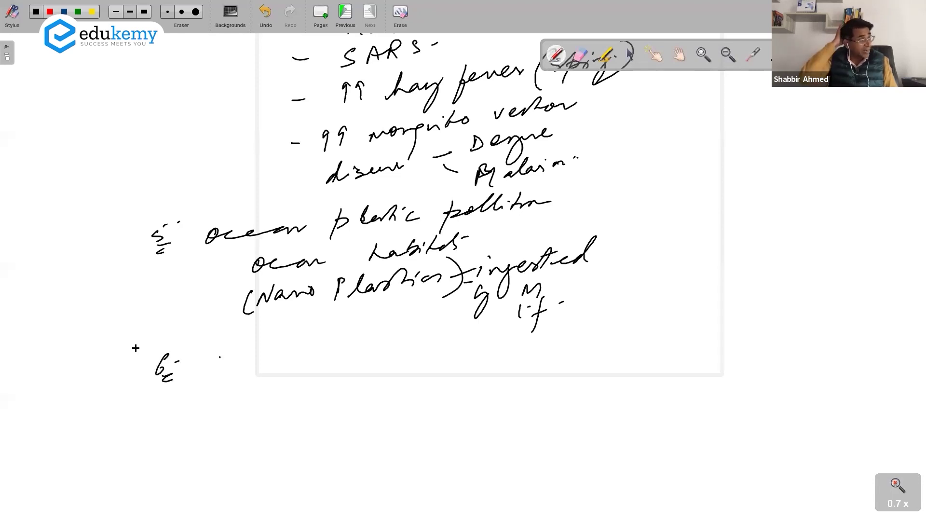
mouse_move(230, 347)
mouse_down()
mouse_move(226, 369)
mouse_move(210, 375)
mouse_move(337, 354)
mouse_move(377, 327)
mouse_up()
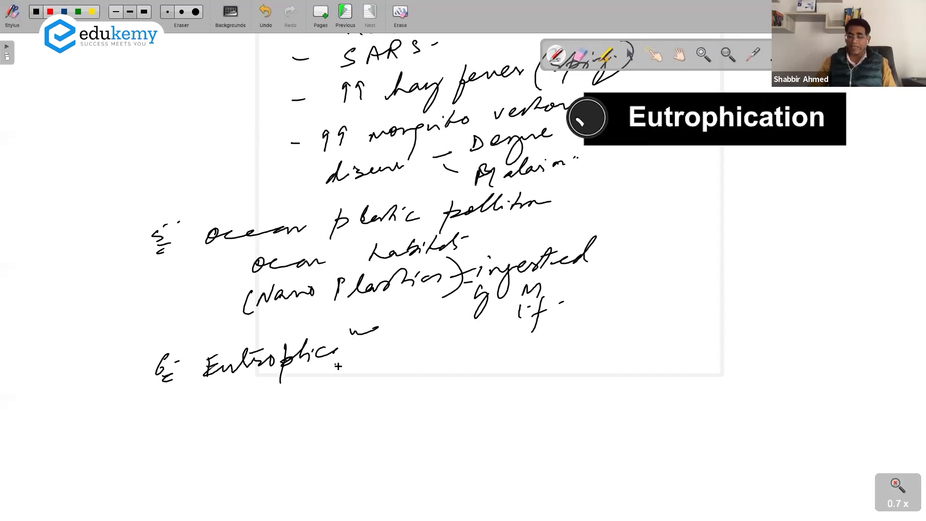
mouse_move(337, 361)
mouse_down()
mouse_move(351, 368)
mouse_move(340, 388)
mouse_move(436, 351)
mouse_up()
drag(355, 377, 363, 375)
drag(366, 396, 372, 395)
mouse_move(398, 402)
mouse_down()
mouse_move(474, 390)
mouse_move(572, 351)
mouse_up()
drag(547, 365, 573, 360)
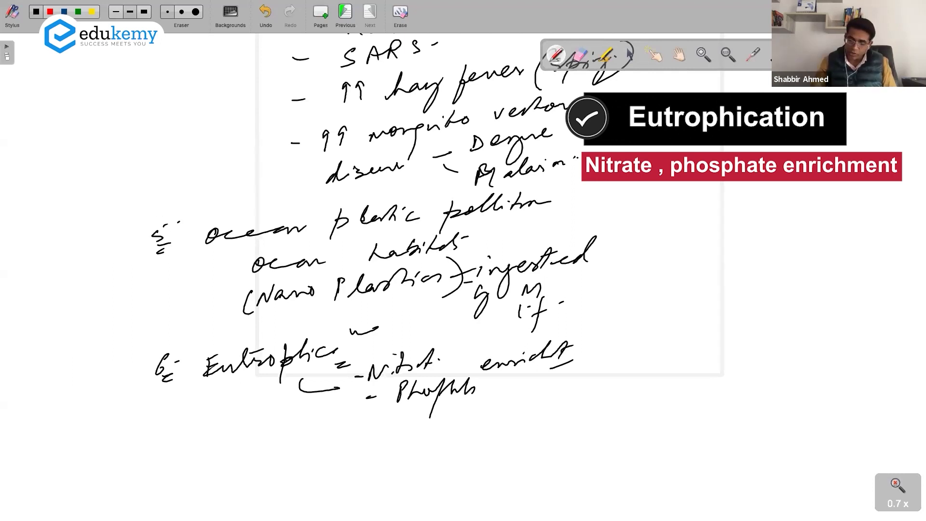
Step: Bracket the ocean plastic pollution notes and label them 'Dead zone' with an arrow
drag(172, 210, 163, 313)
drag(174, 253, 118, 278)
mouse_move(39, 268)
mouse_down()
mouse_move(52, 286)
mouse_move(105, 224)
mouse_up()
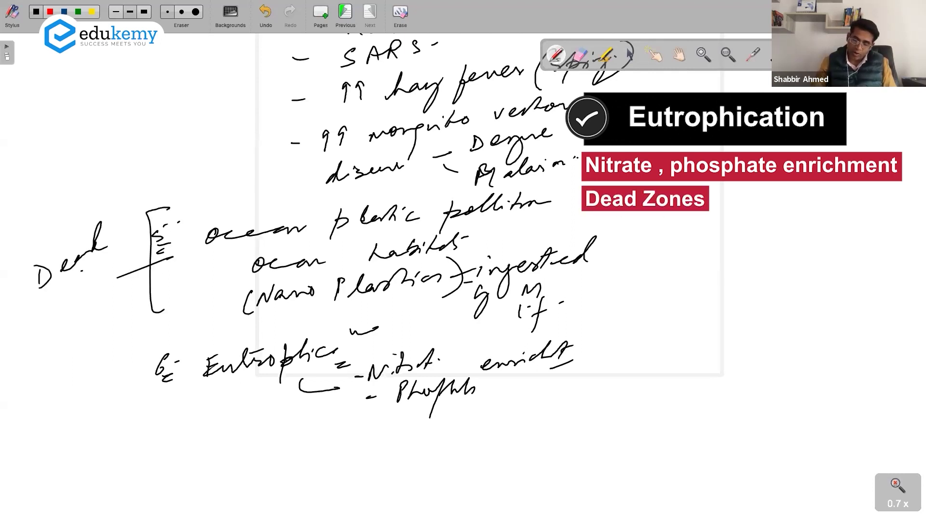
drag(84, 275, 116, 243)
drag(160, 281, 119, 306)
Step: Write and circle 'Pacific Garbage Patch', then start point 7 'Algal bloom'
drag(118, 269, 129, 311)
drag(33, 343, 36, 371)
drag(43, 355, 69, 368)
drag(79, 326, 85, 334)
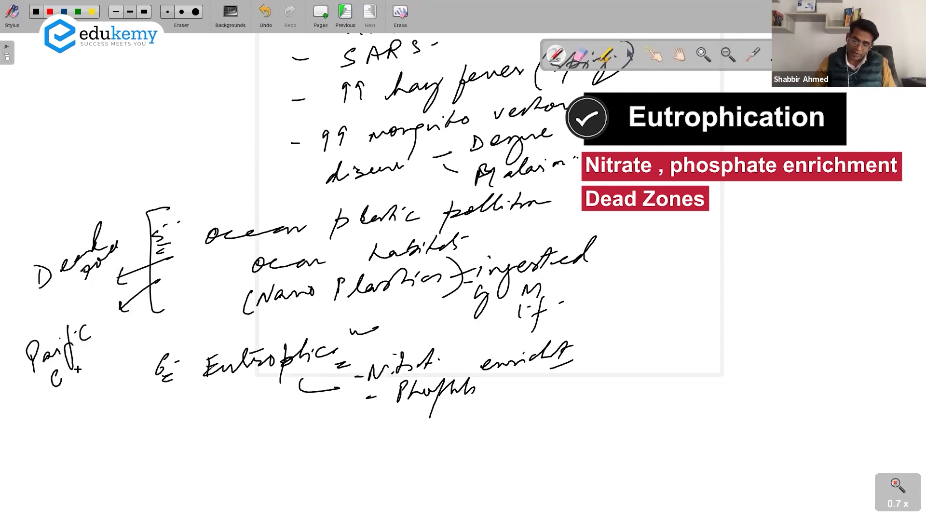
mouse_move(69, 369)
mouse_down()
mouse_move(91, 355)
mouse_move(107, 377)
mouse_up()
mouse_move(141, 319)
mouse_down()
mouse_move(199, 308)
mouse_move(169, 324)
mouse_up()
drag(73, 297, 202, 289)
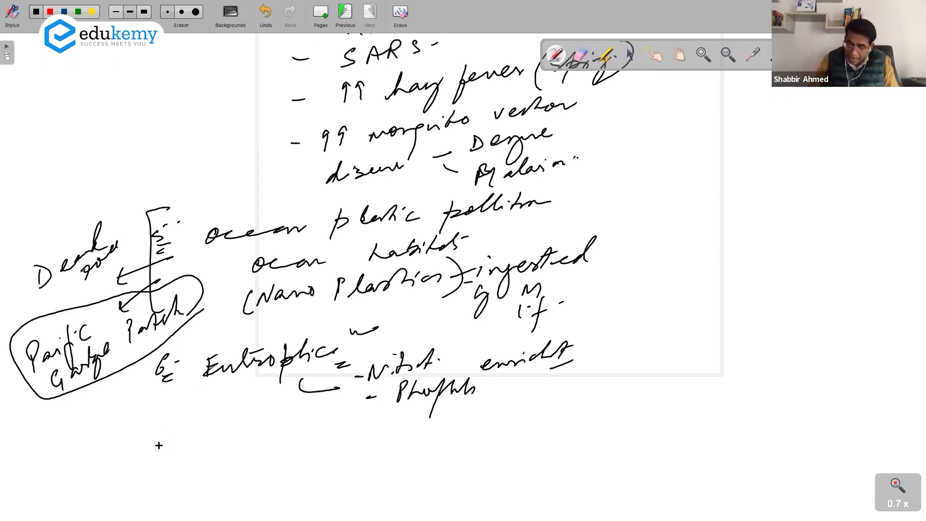
mouse_move(158, 442)
mouse_down()
mouse_move(167, 464)
mouse_move(184, 444)
mouse_move(246, 427)
mouse_move(298, 445)
mouse_move(316, 422)
mouse_move(362, 441)
mouse_move(420, 436)
mouse_move(418, 449)
mouse_up()
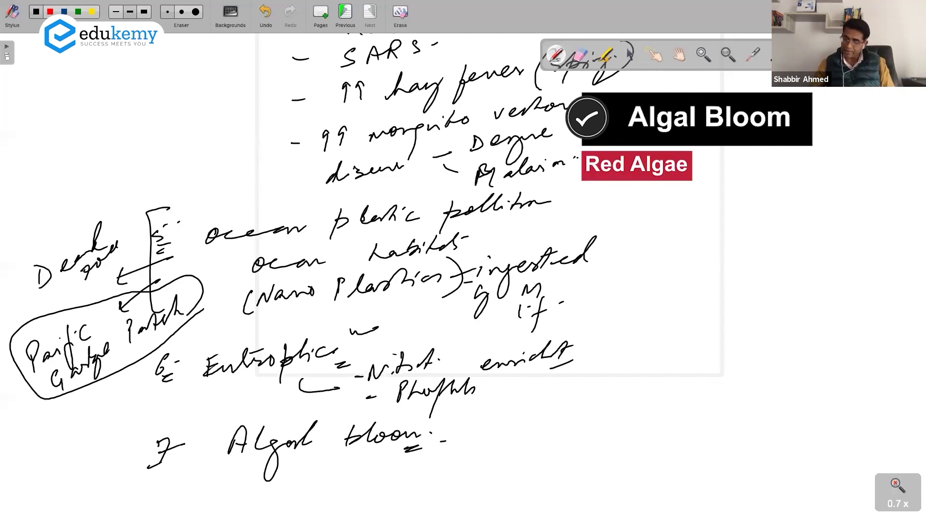
Step: Annotate Algal bloom with 'Red algae' and 'O. warming'
drag(474, 417, 466, 455)
drag(496, 417, 543, 434)
drag(500, 449, 550, 464)
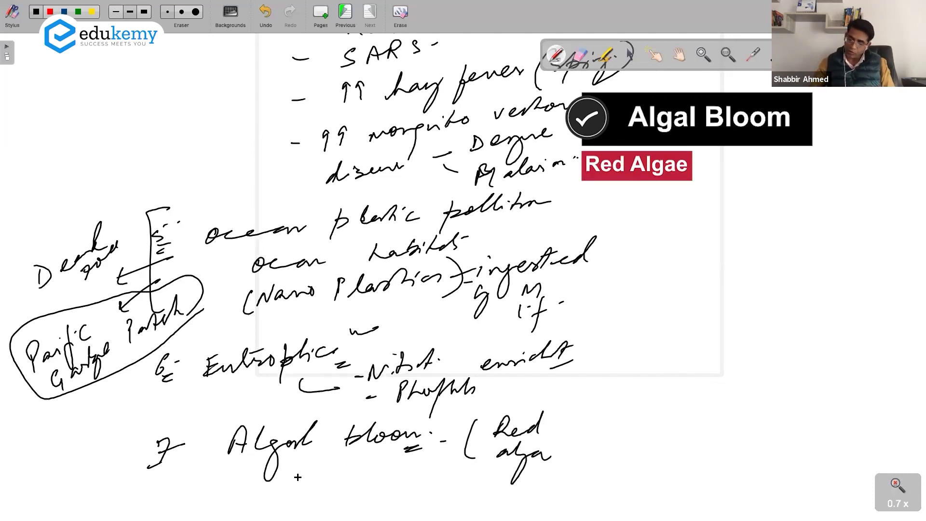
drag(298, 477, 410, 496)
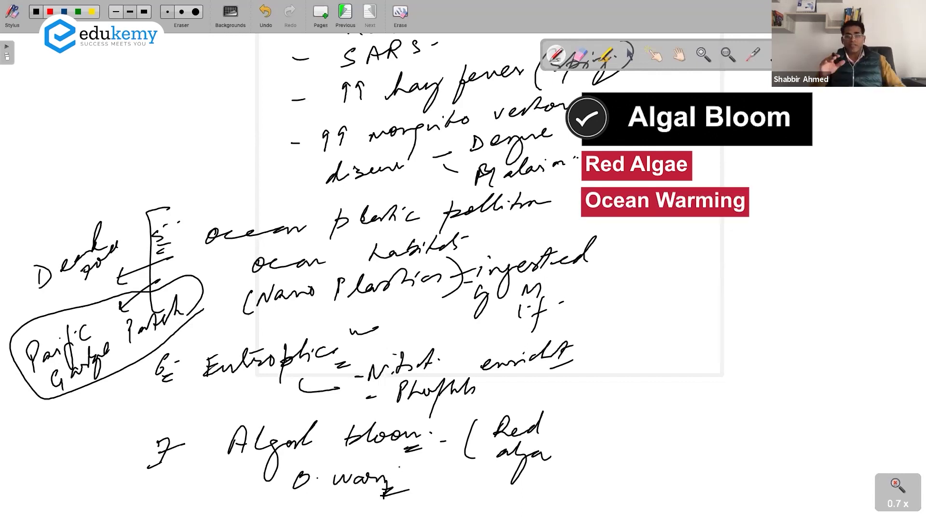
scroll(463, 290, down, 4)
Step: Write point 8 'Locusts Attacks' and underline it
click(556, 55)
mouse_move(171, 419)
mouse_down()
mouse_move(166, 430)
mouse_move(189, 434)
mouse_move(336, 419)
mouse_up()
mouse_move(380, 423)
mouse_down()
mouse_move(459, 405)
mouse_move(470, 420)
mouse_up()
drag(442, 431, 480, 428)
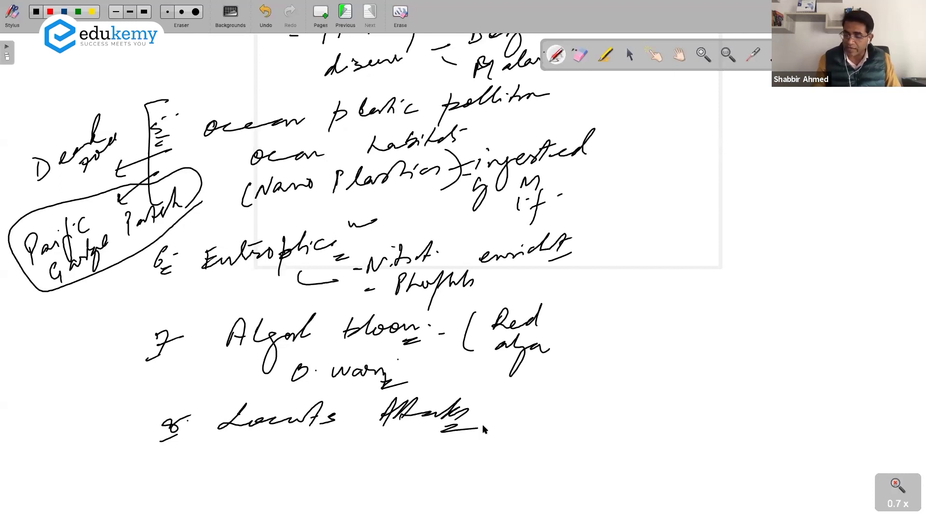
Step: Pan the board up to free space for the conclusion
click(680, 56)
drag(506, 290, 481, 148)
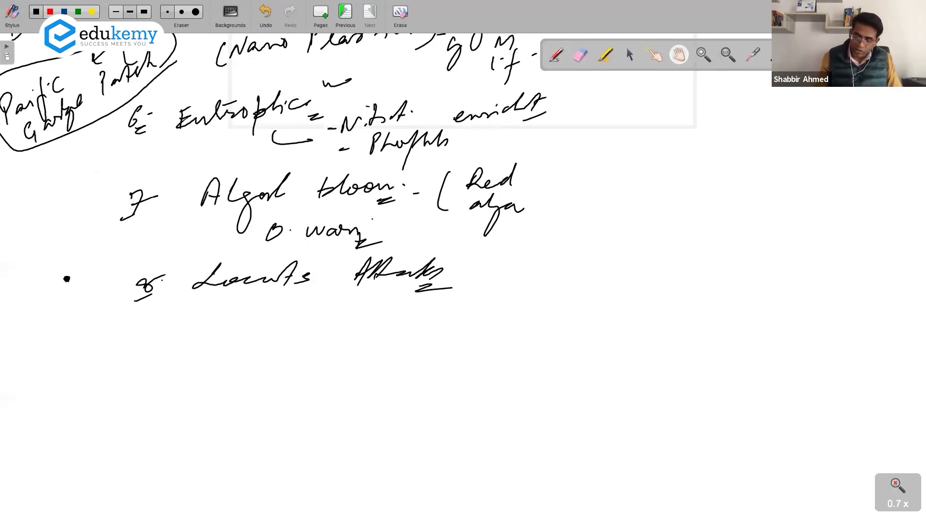
mouse_move(78, 362)
mouse_down()
mouse_move(63, 289)
mouse_move(68, 304)
mouse_move(190, 284)
mouse_move(286, 300)
mouse_move(350, 270)
mouse_move(435, 271)
mouse_up()
click(553, 55)
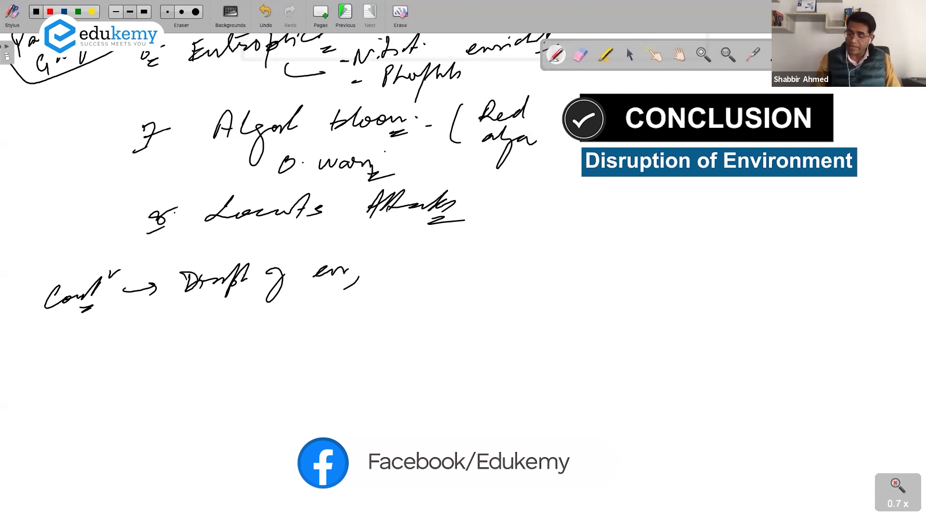
Step: Write the first conclusion point: env degradation → ecological disruption, long-term irreversible changes
mouse_move(444, 252)
mouse_down()
mouse_move(453, 246)
mouse_move(464, 286)
mouse_up()
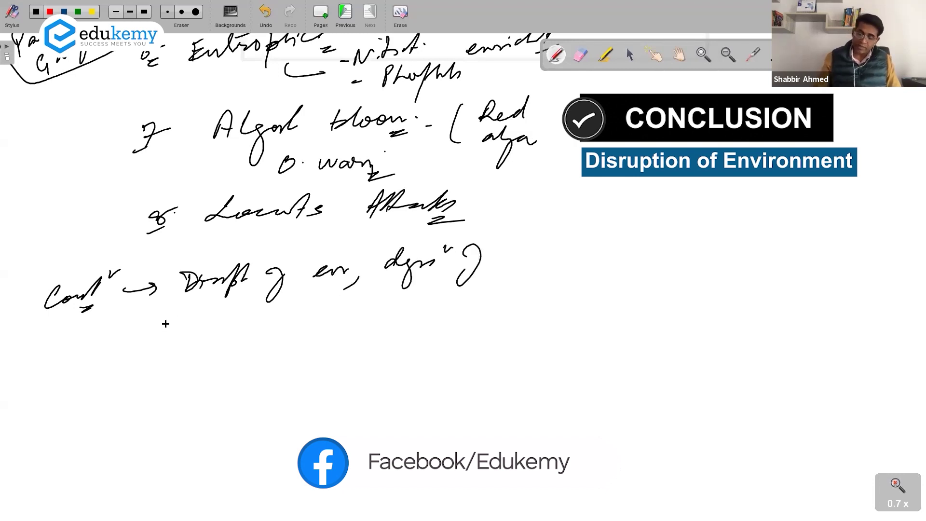
drag(168, 318, 204, 319)
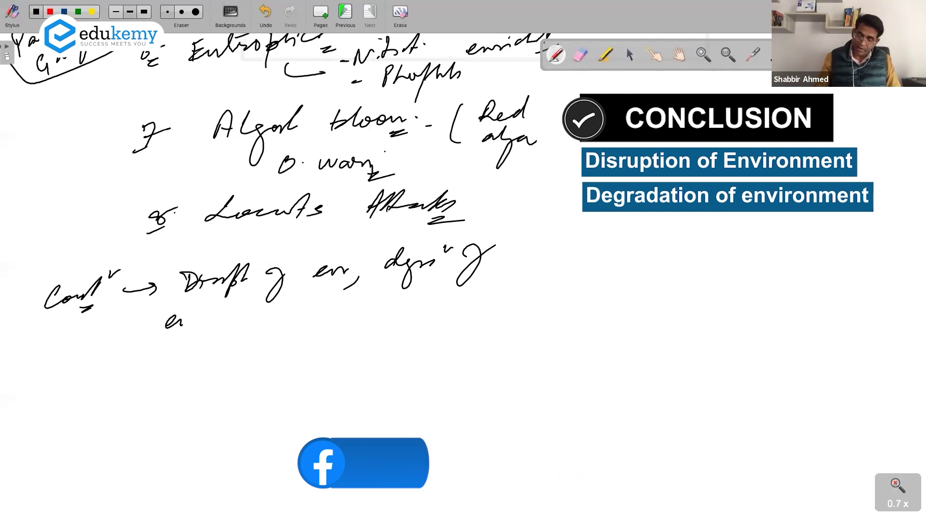
drag(246, 317, 282, 313)
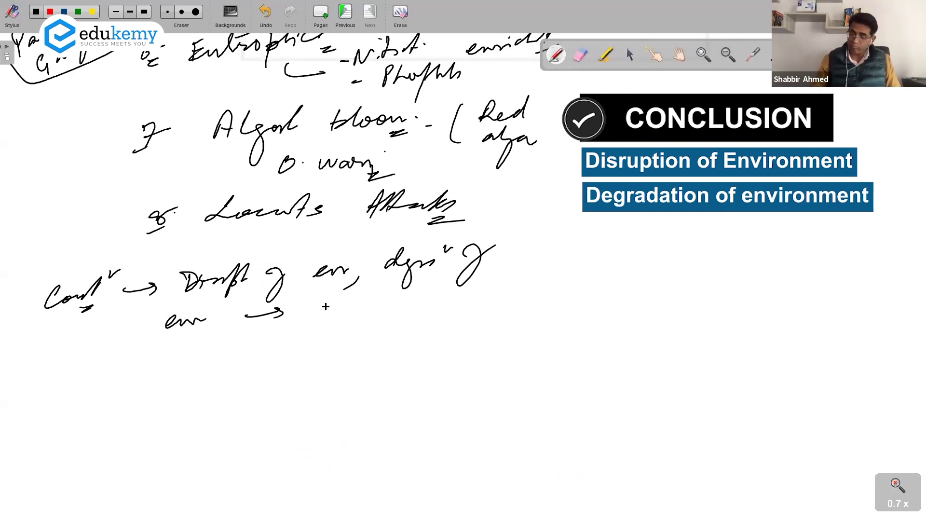
mouse_move(319, 307)
mouse_down()
mouse_move(366, 304)
mouse_move(371, 325)
mouse_up()
mouse_move(409, 293)
mouse_down()
mouse_move(427, 304)
mouse_move(485, 276)
mouse_up()
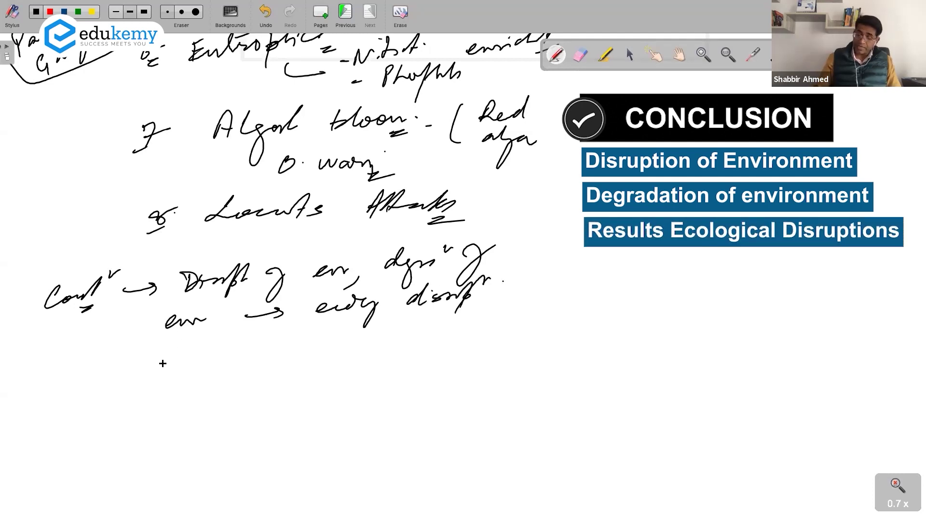
mouse_move(173, 345)
mouse_down()
mouse_move(163, 366)
mouse_move(195, 383)
mouse_move(212, 354)
mouse_move(266, 349)
mouse_up()
mouse_move(306, 340)
mouse_down()
mouse_move(423, 330)
mouse_move(479, 312)
mouse_move(487, 347)
mouse_move(511, 324)
mouse_up()
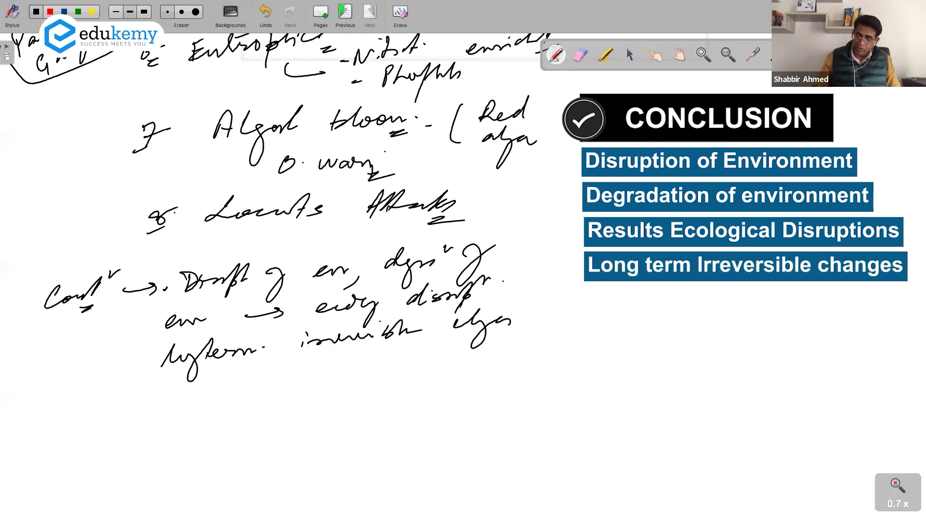
drag(154, 289, 173, 278)
Step: Write the second conclusion point 'Ecosystem approach' and erase a stray mark
drag(145, 402, 152, 427)
drag(204, 397, 225, 408)
drag(226, 400, 260, 424)
drag(285, 394, 306, 390)
mouse_move(337, 383)
mouse_down()
mouse_move(377, 395)
mouse_move(388, 376)
mouse_up()
drag(394, 373, 437, 354)
click(177, 408)
click(178, 435)
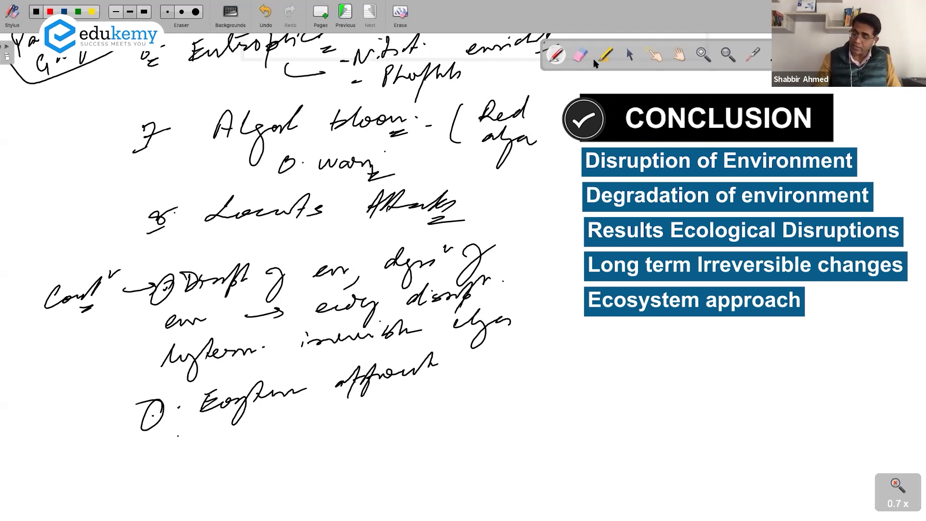
click(581, 55)
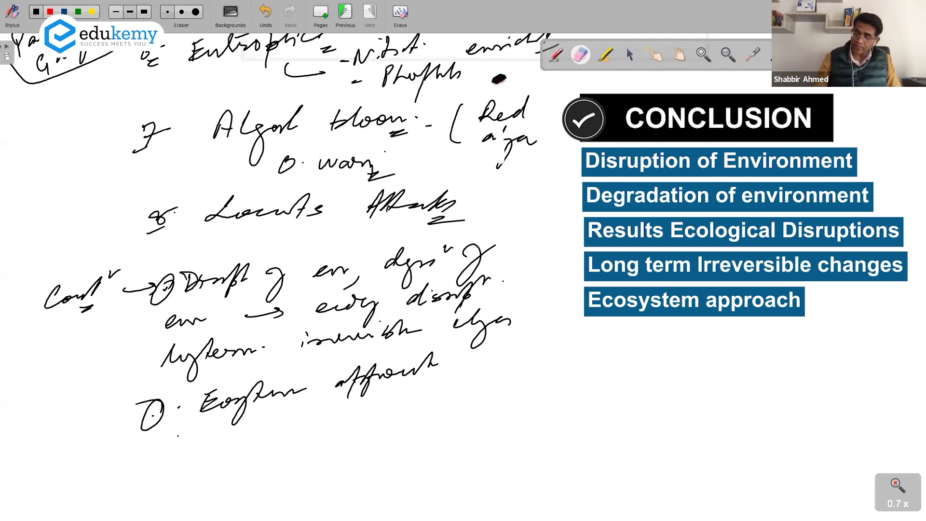
scroll(498, 78, down, 5)
click(556, 55)
drag(185, 279, 232, 304)
mouse_move(279, 253)
mouse_down()
mouse_move(262, 295)
mouse_move(303, 268)
mouse_move(420, 235)
mouse_up()
Step: List energy efficient practices, Recycling, Reuse and Sustainable Development
drag(160, 325, 164, 327)
drag(191, 316, 201, 326)
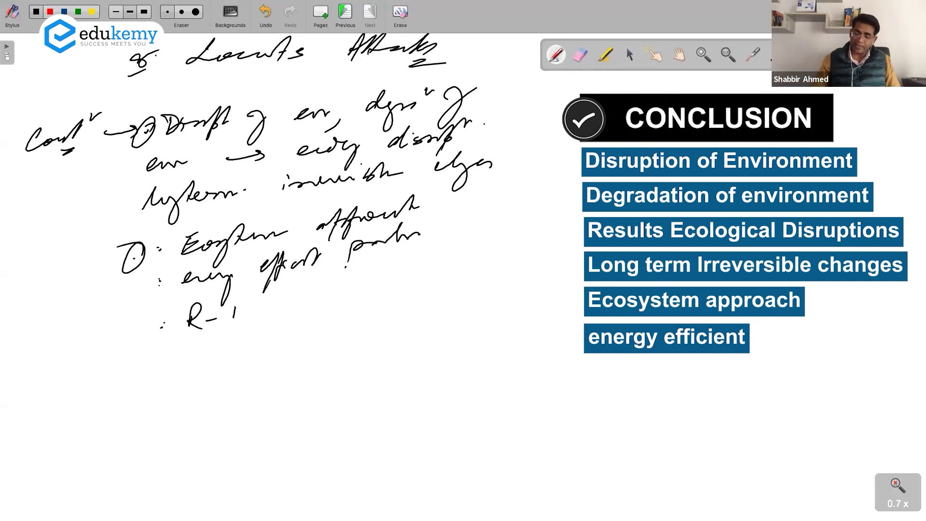
mouse_move(235, 318)
mouse_down()
mouse_move(246, 300)
mouse_move(295, 304)
mouse_up()
drag(202, 322, 228, 347)
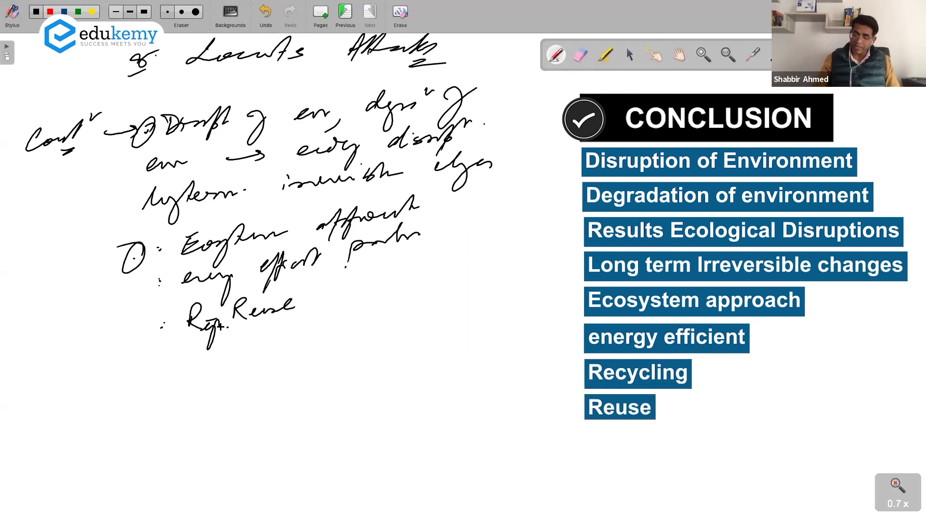
click(162, 369)
mouse_move(218, 354)
mouse_down()
mouse_move(250, 344)
mouse_move(261, 358)
mouse_move(347, 330)
mouse_up()
drag(342, 319, 359, 347)
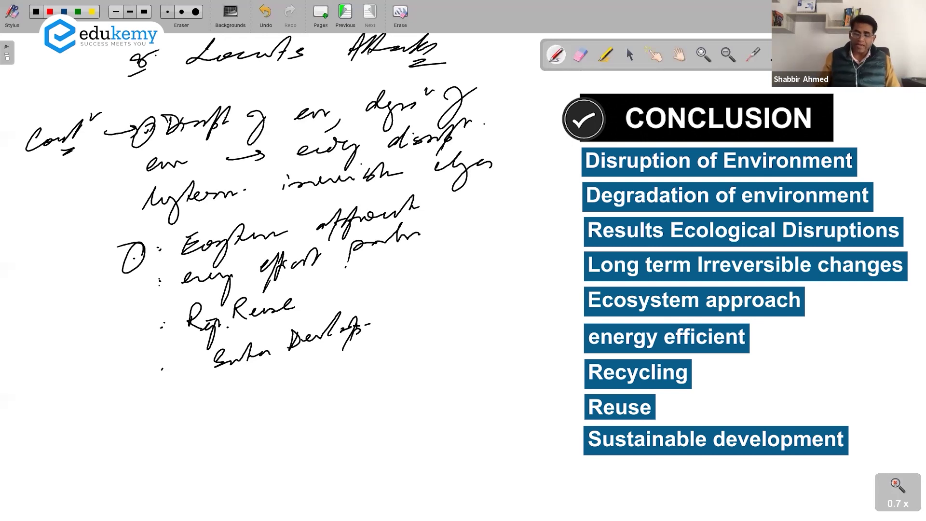
Step: Add Environmentalism → consciousness and disaster vulnerability, bracket all points and circle Conclusion
mouse_move(133, 404)
mouse_down()
mouse_move(129, 424)
mouse_move(195, 402)
mouse_move(202, 410)
mouse_up()
drag(222, 396, 438, 351)
drag(235, 415, 261, 415)
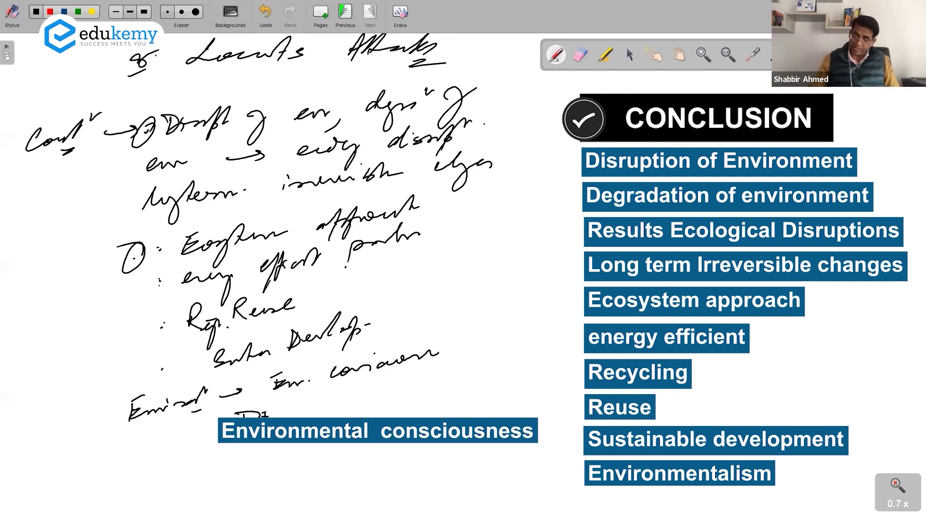
mouse_move(283, 405)
mouse_down()
mouse_move(304, 409)
mouse_move(382, 384)
mouse_move(405, 412)
mouse_move(413, 406)
mouse_up()
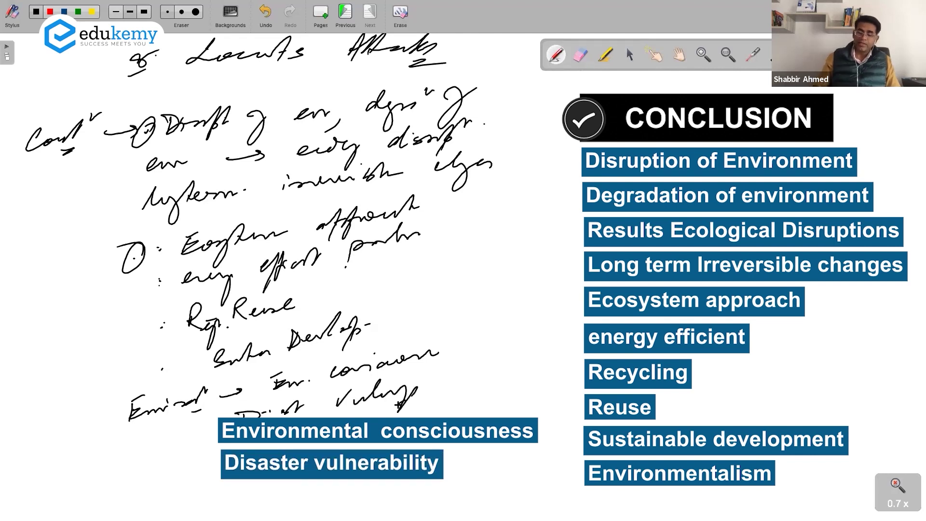
mouse_move(131, 109)
mouse_down()
mouse_move(109, 191)
mouse_move(174, 464)
mouse_up()
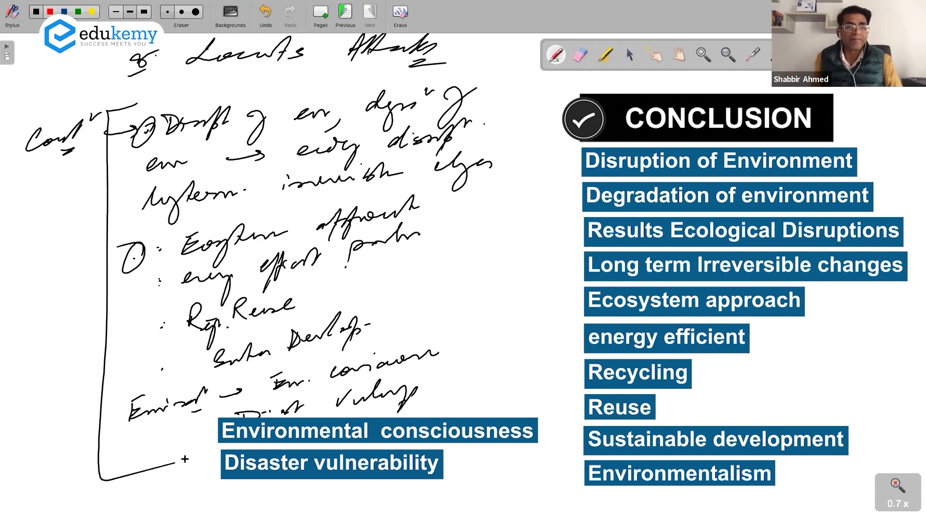
drag(90, 142, 90, 141)
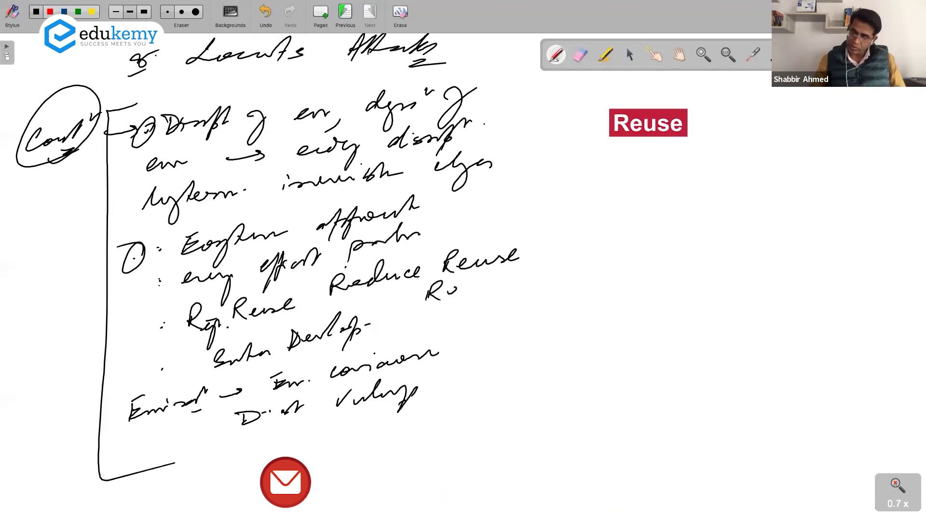
Step: Write Recycle and Refuse under Reuse and circle 'Reduce Reuse Recycle Refuse'
drag(475, 288, 528, 286)
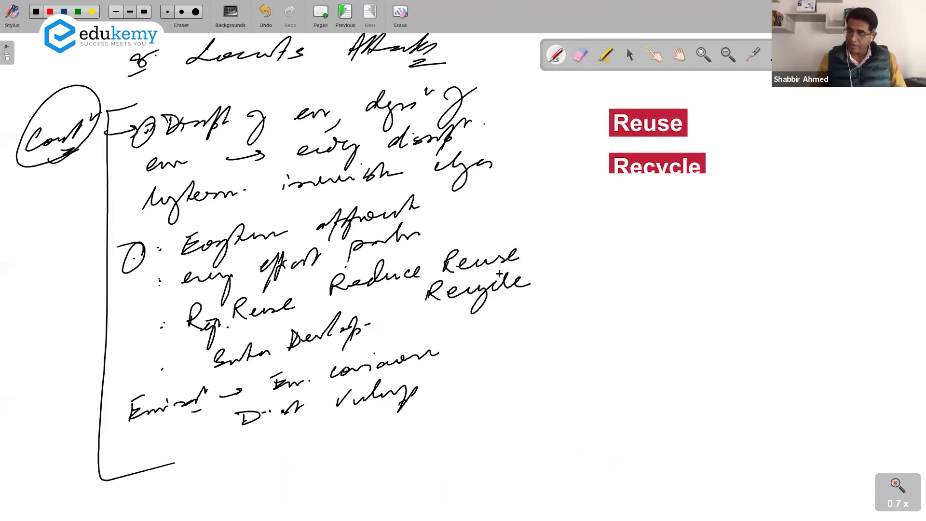
drag(452, 311, 556, 306)
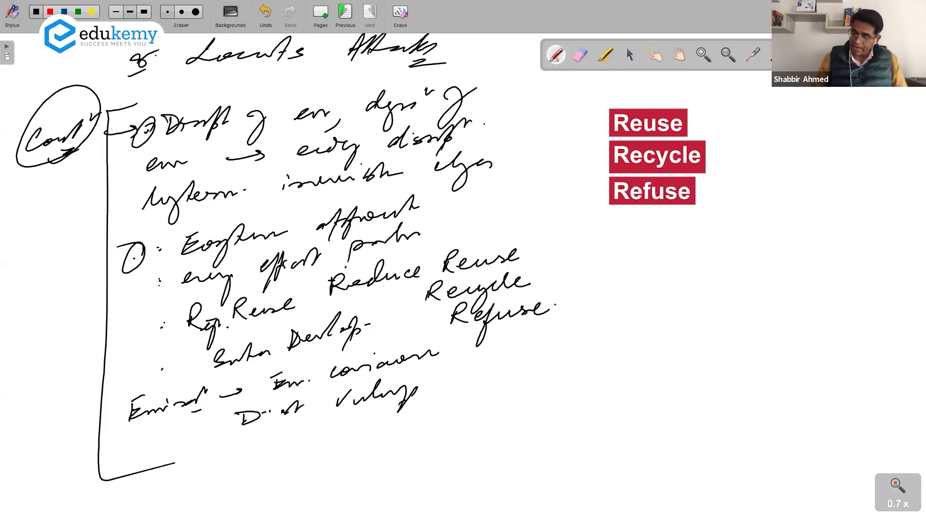
mouse_move(331, 280)
mouse_down()
mouse_move(553, 301)
mouse_move(405, 311)
mouse_move(404, 262)
mouse_up()
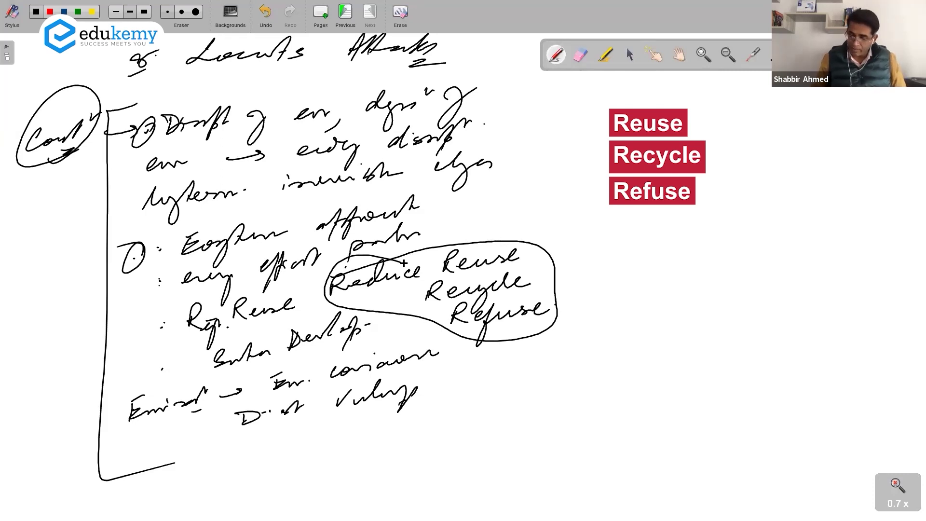
Step: Add a circled 'SDG' note near the bottom of the conclusion
drag(167, 366, 186, 363)
drag(60, 366, 136, 381)
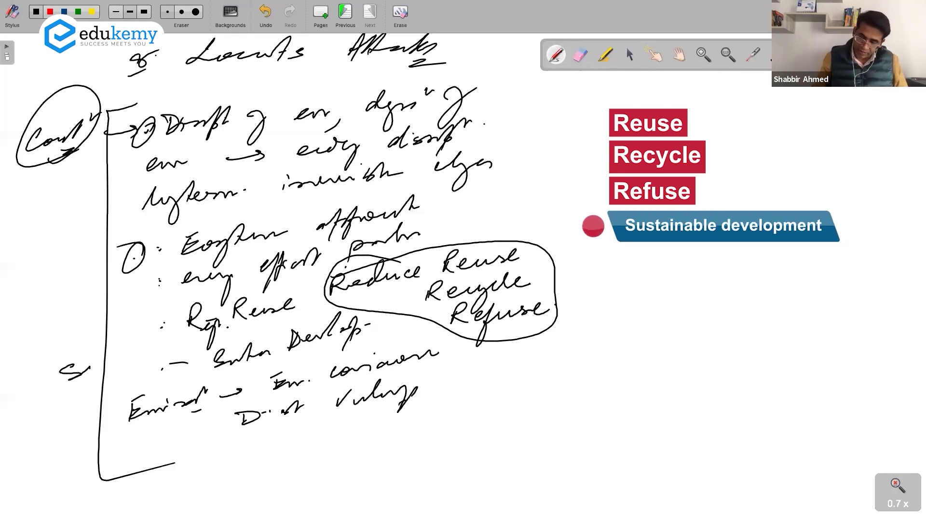
drag(116, 337, 59, 351)
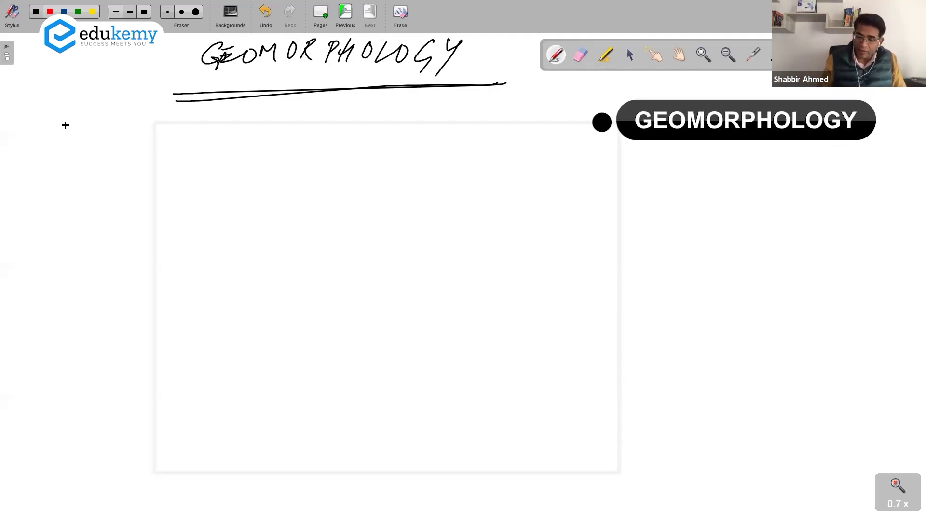
Step: Write a boxed 'LANDFORMS' heading and '(G.C.L)' after the fluvial landforms line
mouse_move(58, 120)
mouse_down()
mouse_move(87, 135)
mouse_move(206, 119)
mouse_up()
mouse_move(42, 151)
mouse_down()
mouse_move(237, 129)
mouse_move(34, 112)
mouse_move(231, 96)
mouse_move(234, 129)
mouse_up()
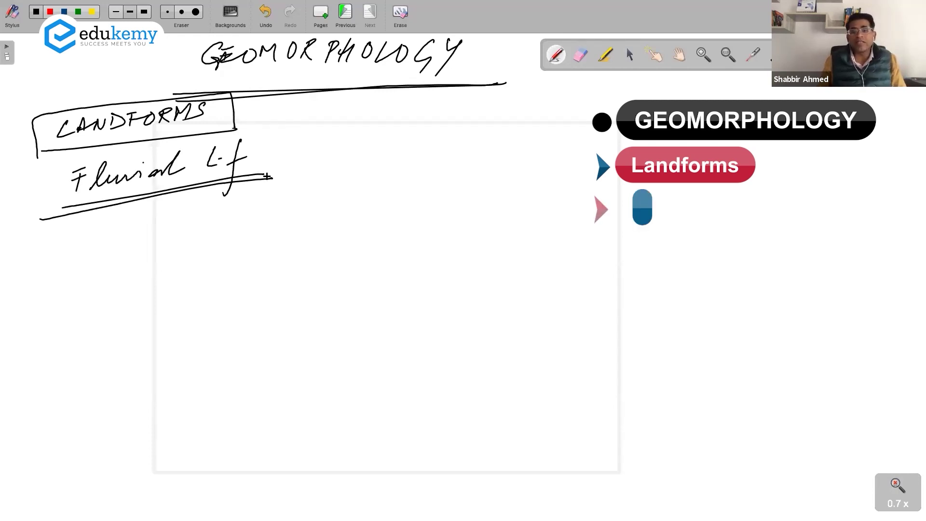
mouse_move(293, 136)
mouse_down()
mouse_move(284, 173)
mouse_move(298, 156)
mouse_move(328, 153)
mouse_up()
drag(355, 134, 363, 152)
drag(362, 123, 365, 165)
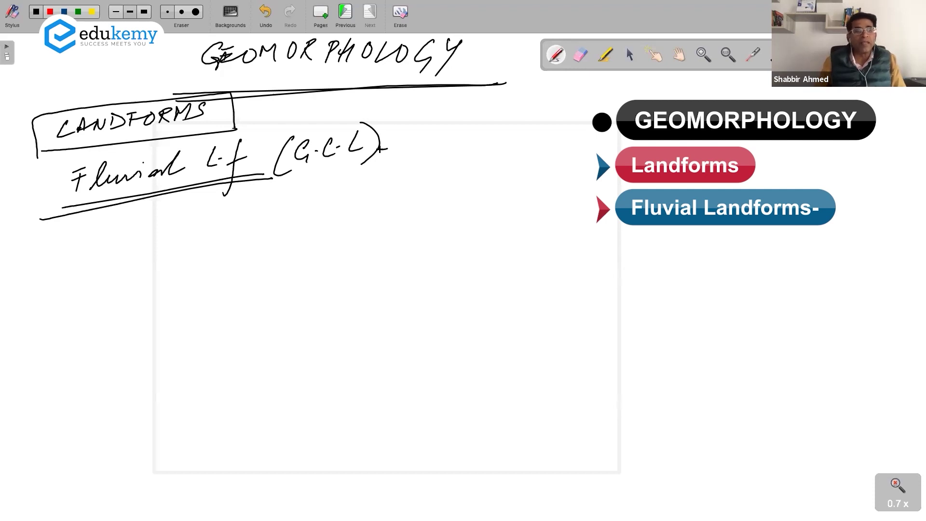